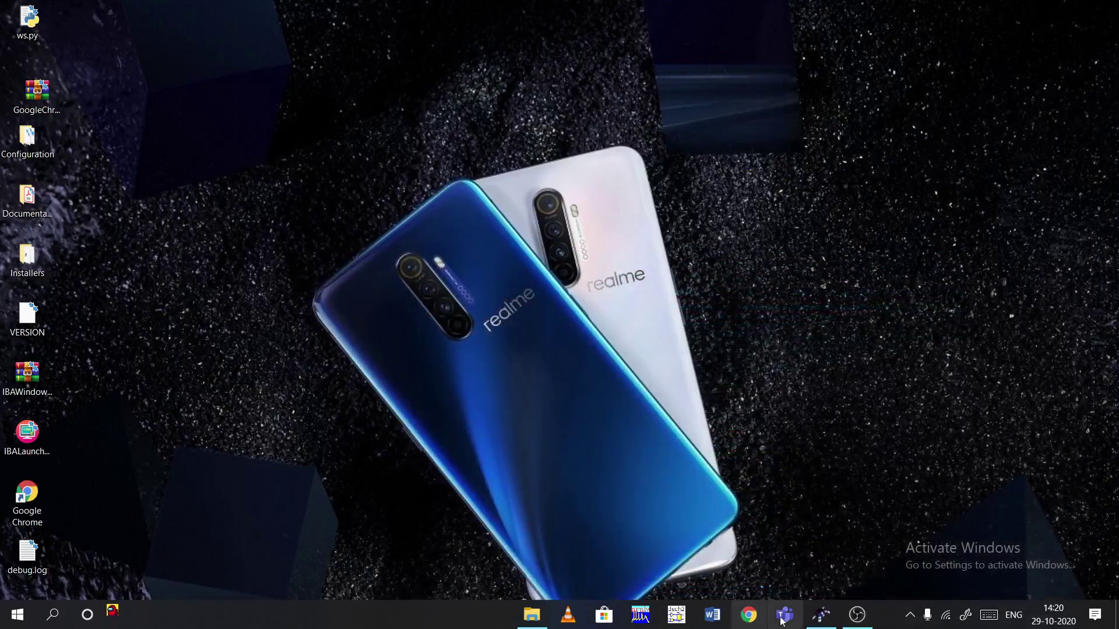
Step: Restore the Qucs window and show the '90 degree quadrature hybrid.sch' schematic
click(822, 615)
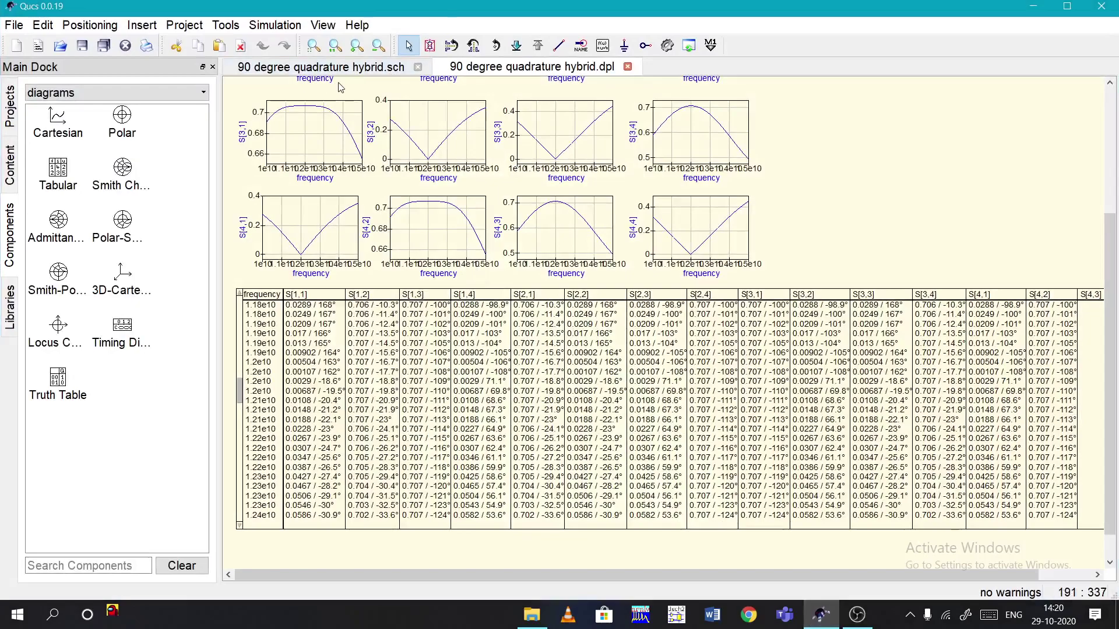
click(298, 68)
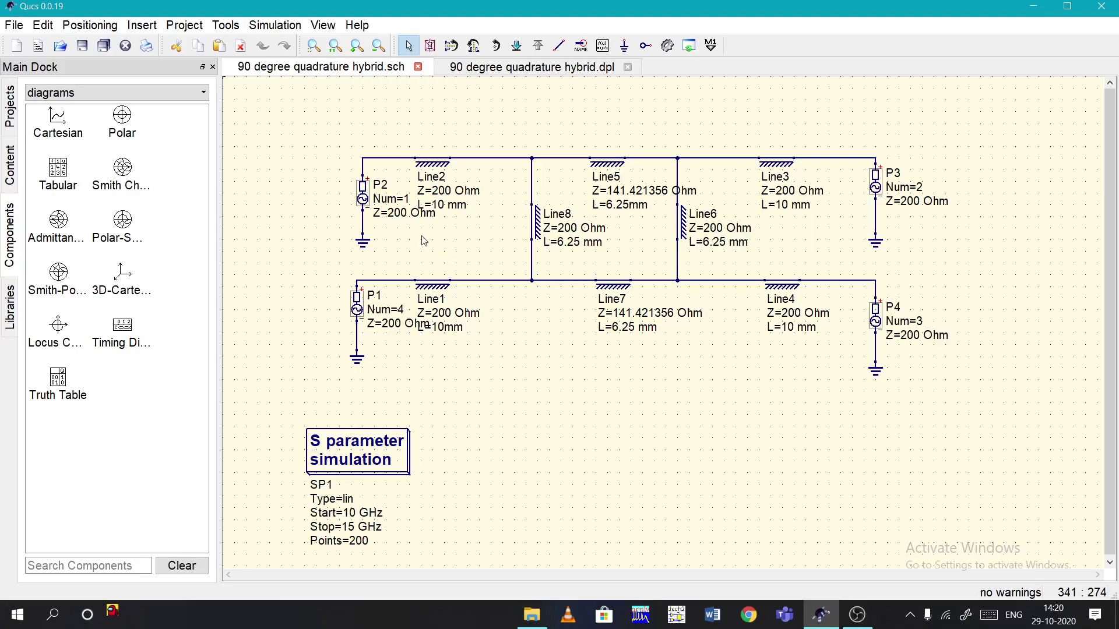
Step: List the sources category and pick the Power Source component
click(46, 98)
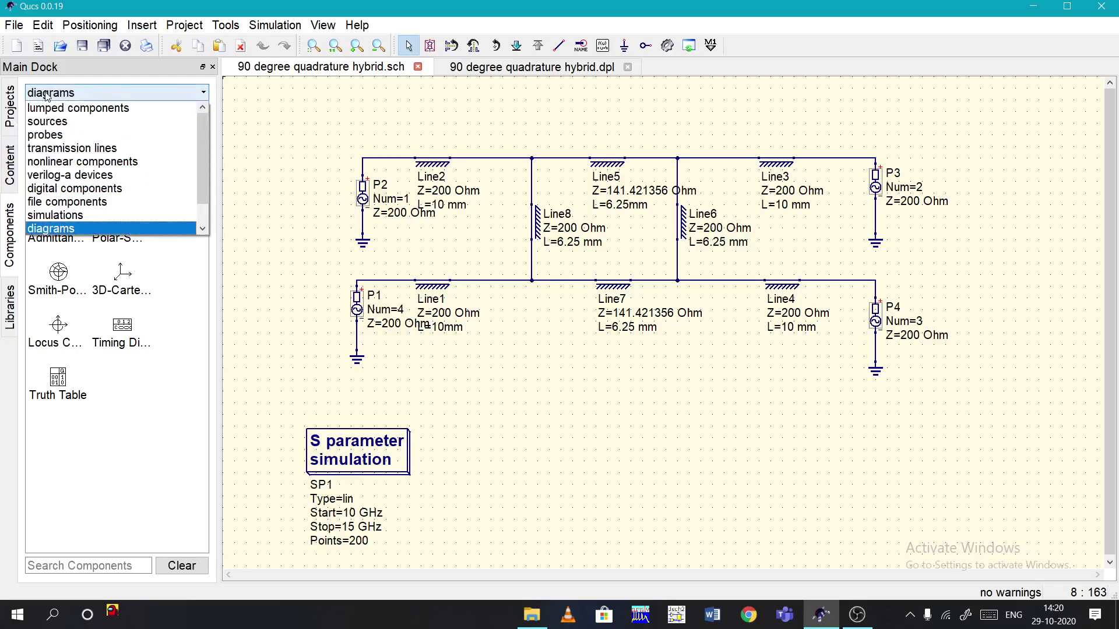
click(49, 125)
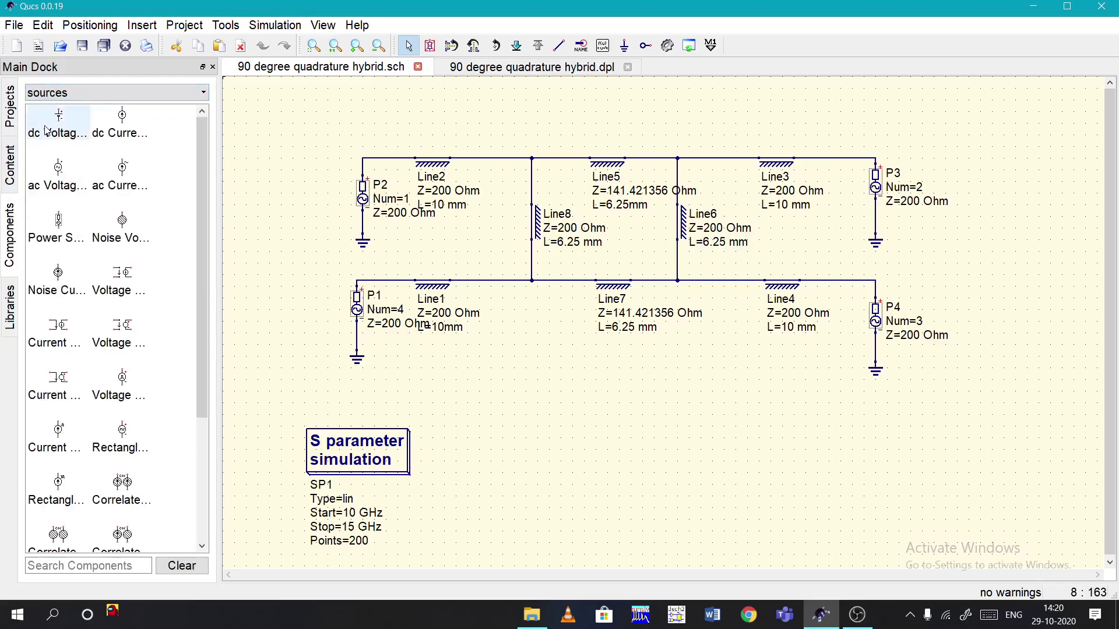
click(367, 195)
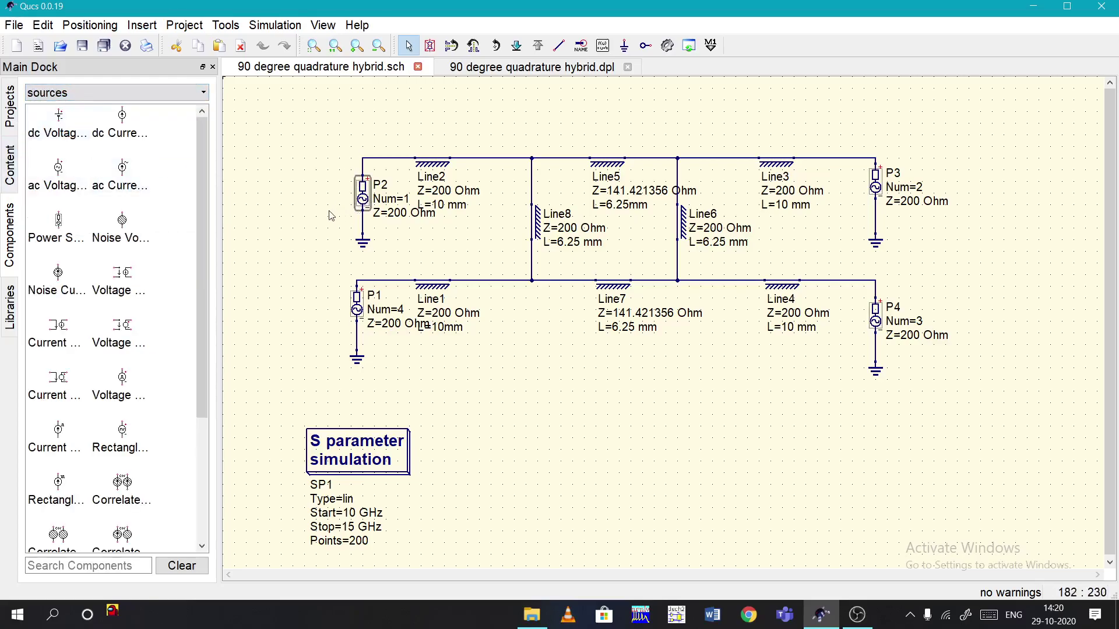
click(254, 185)
click(64, 239)
Step: Place a Power Source left of port P2, then list the transmission-line components
click(64, 93)
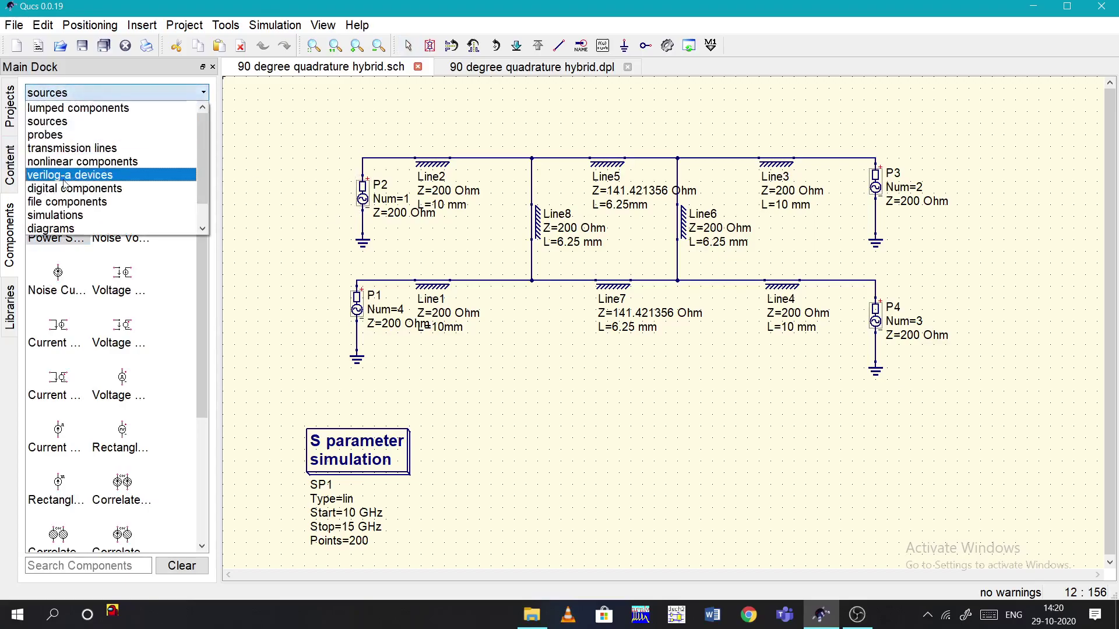
click(65, 123)
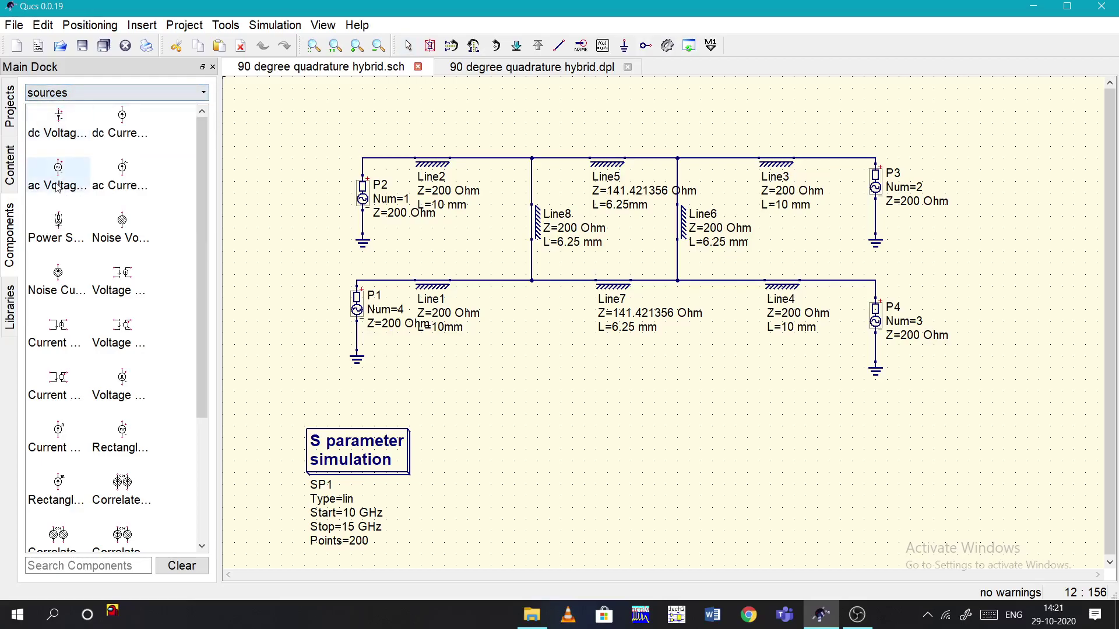
click(58, 228)
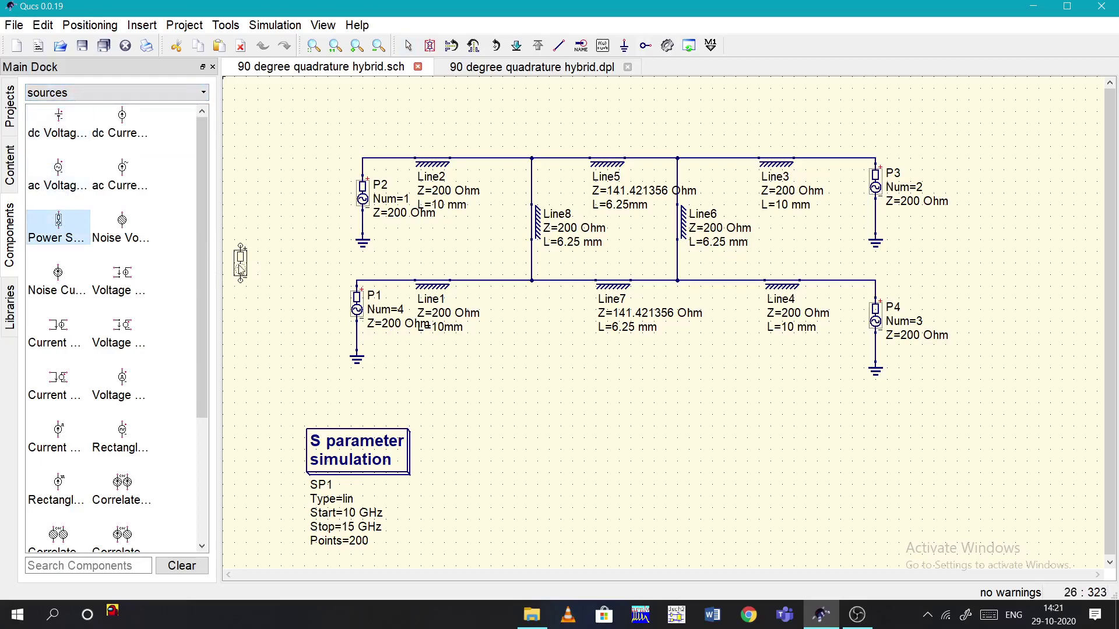
click(340, 176)
key(Escape)
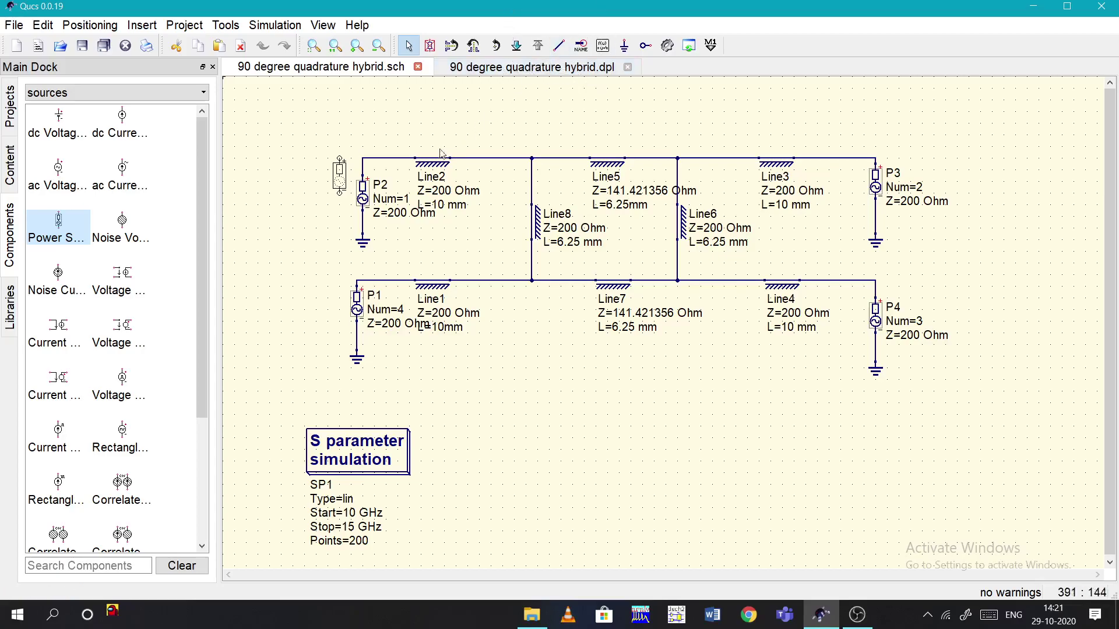
click(195, 93)
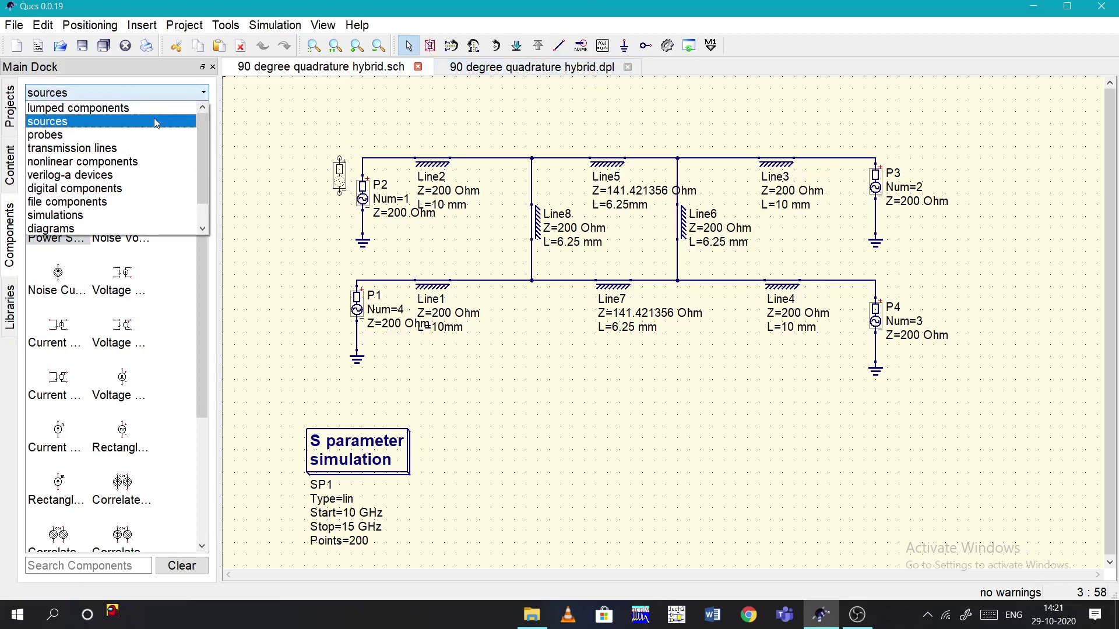
click(64, 144)
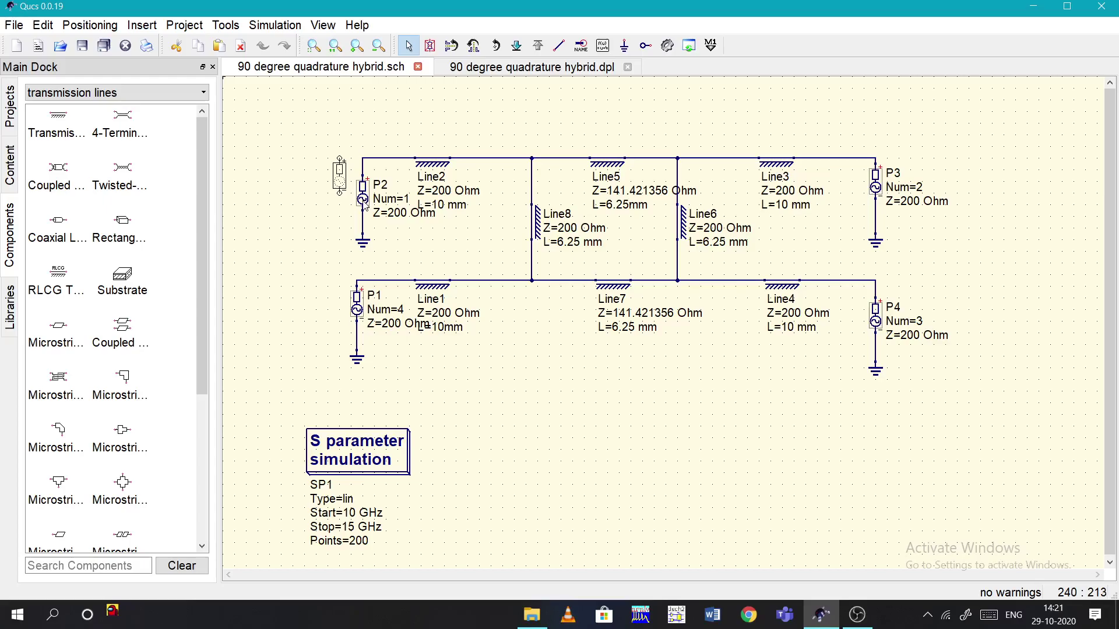
Step: Cancel the pending power source, then box-select P2, Line2 and finally Line5–Line8
right_click(294, 185)
key(Escape)
drag(321, 146, 492, 264)
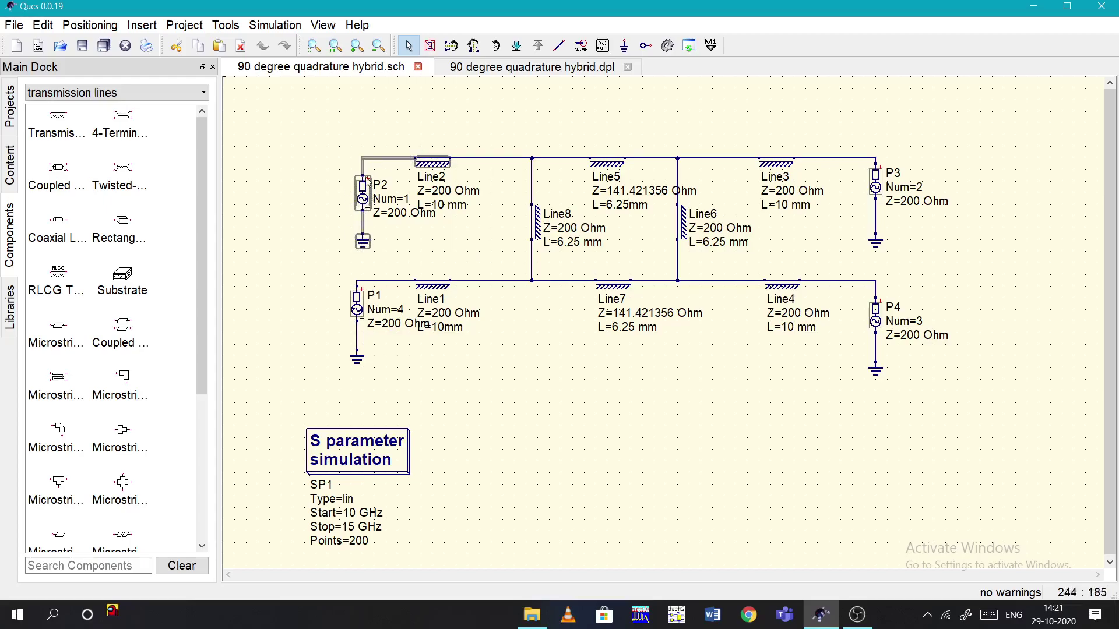
drag(330, 164, 379, 243)
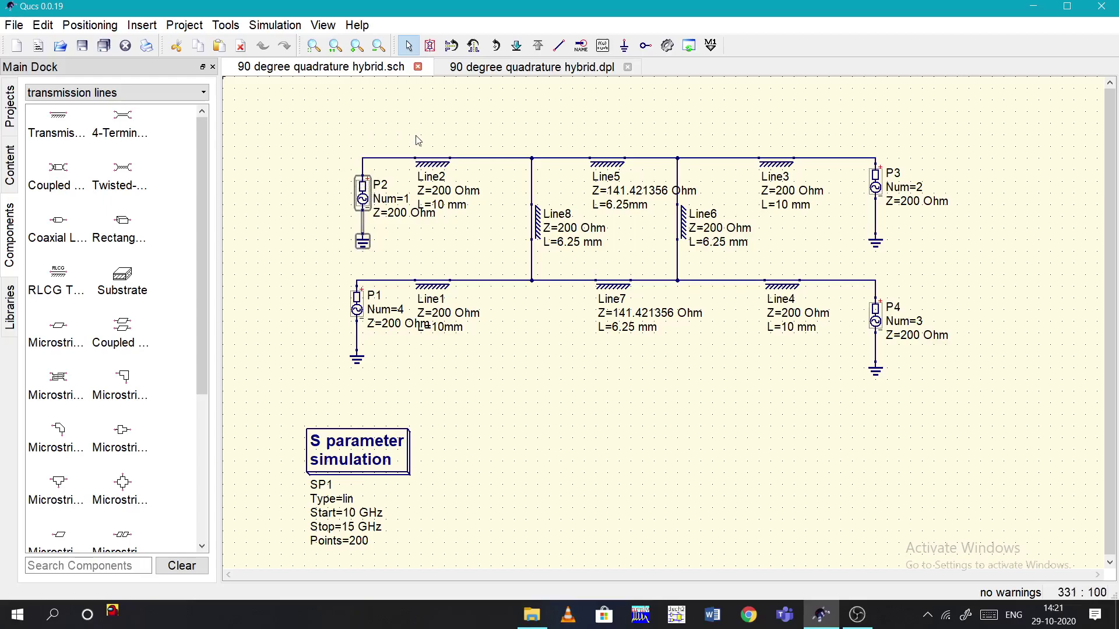
drag(412, 146, 463, 189)
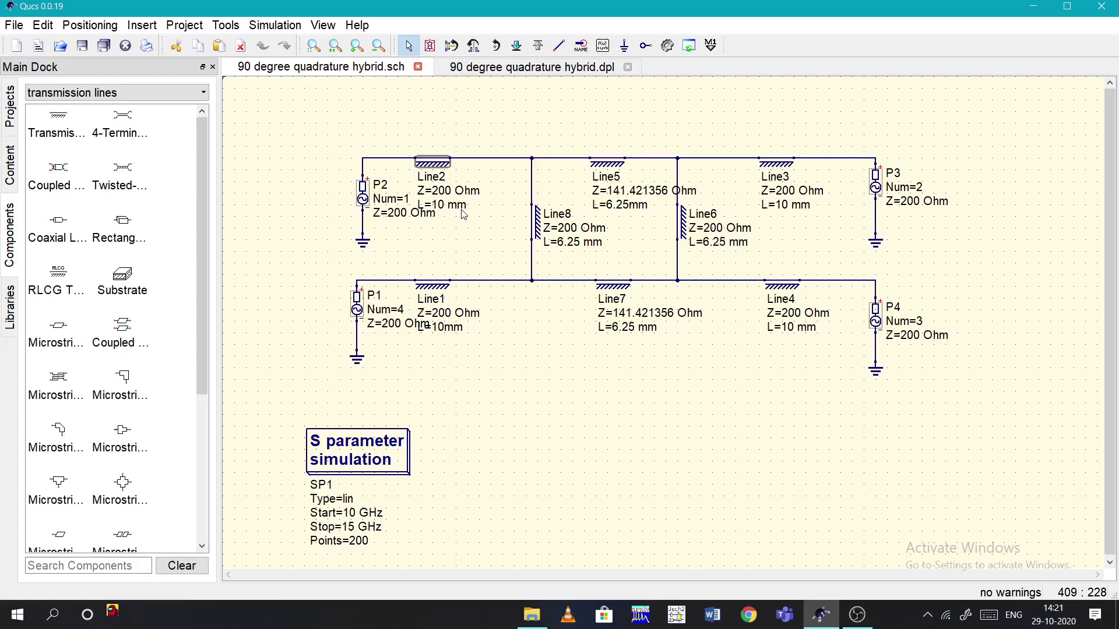
drag(484, 131, 746, 384)
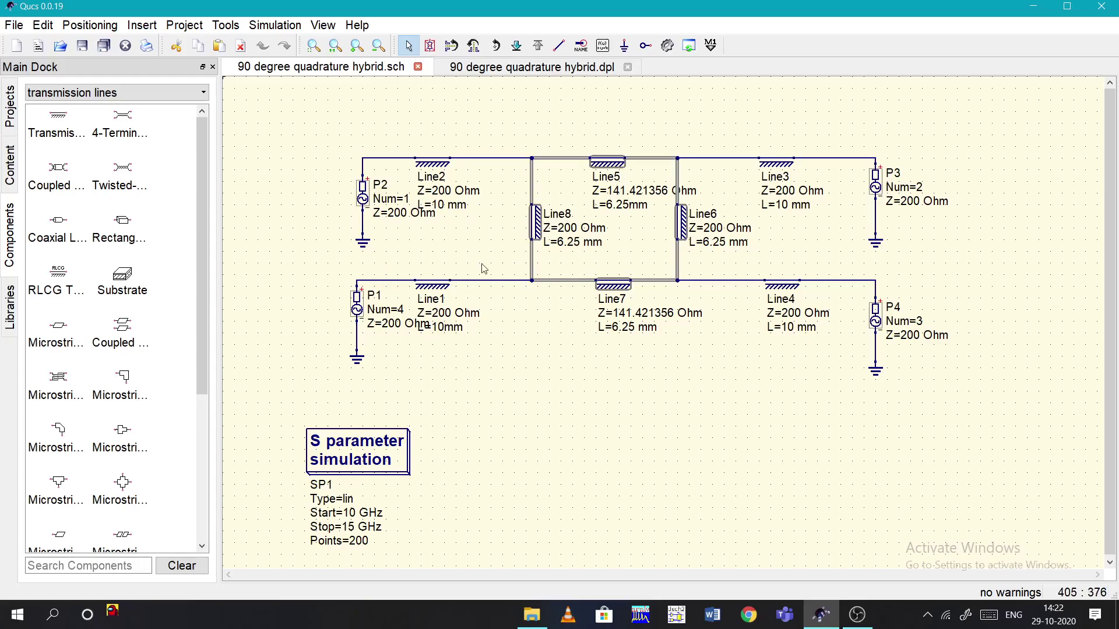
Step: Clear the selection of the central lines Line5–Line8
drag(509, 106, 704, 372)
Step: Open the S-parameter data display and zoom in on the plots around S[2,2]
click(564, 67)
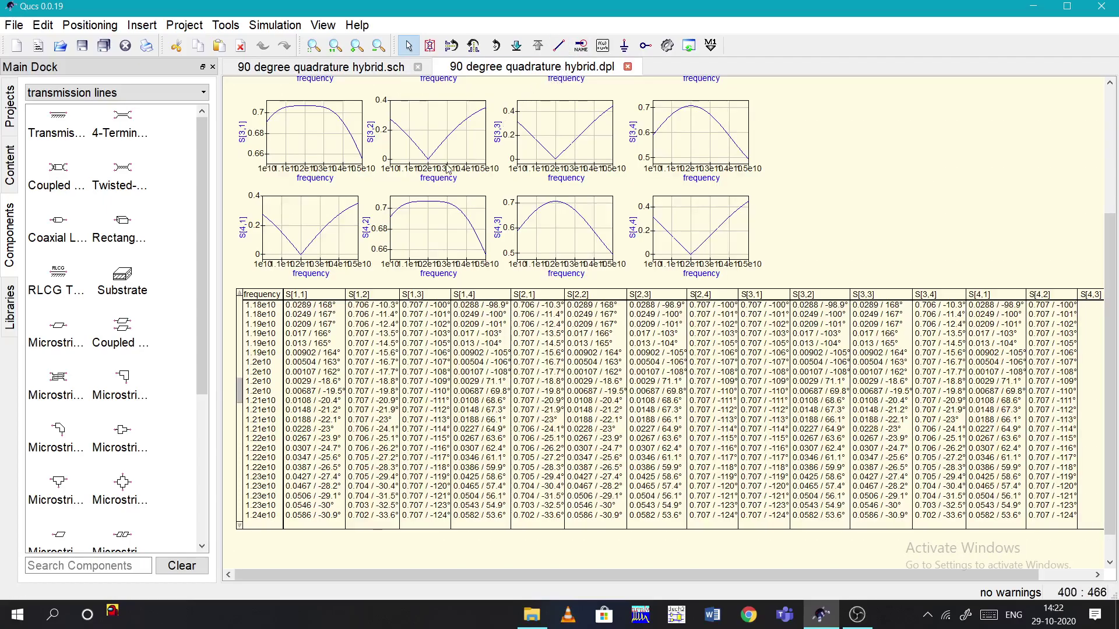
scroll(431, 169, up, 2)
scroll(443, 181, down, 1)
scroll(443, 182, up, 2)
click(433, 176)
scroll(433, 176, up, 2)
scroll(433, 175, up, 5)
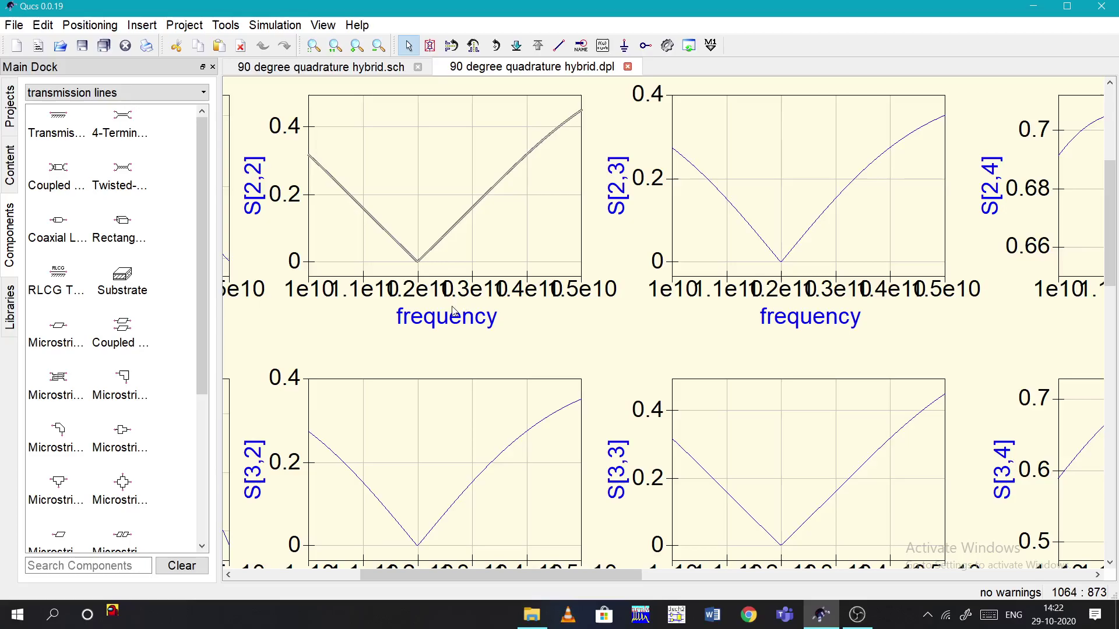
scroll(452, 309, down, 7)
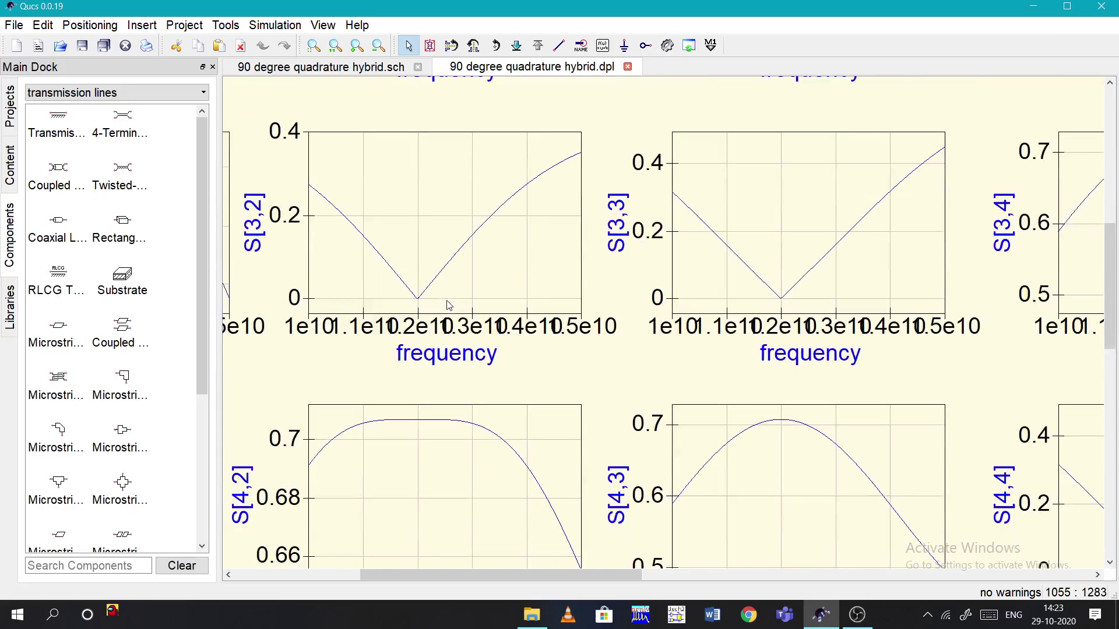
Step: Shift the S[4,2] diagram up and left, zoom back out, and return to the schematic
drag(446, 281, 377, 231)
ctrl+scroll(377, 230, down, 2)
ctrl+scroll(404, 258, down, 6)
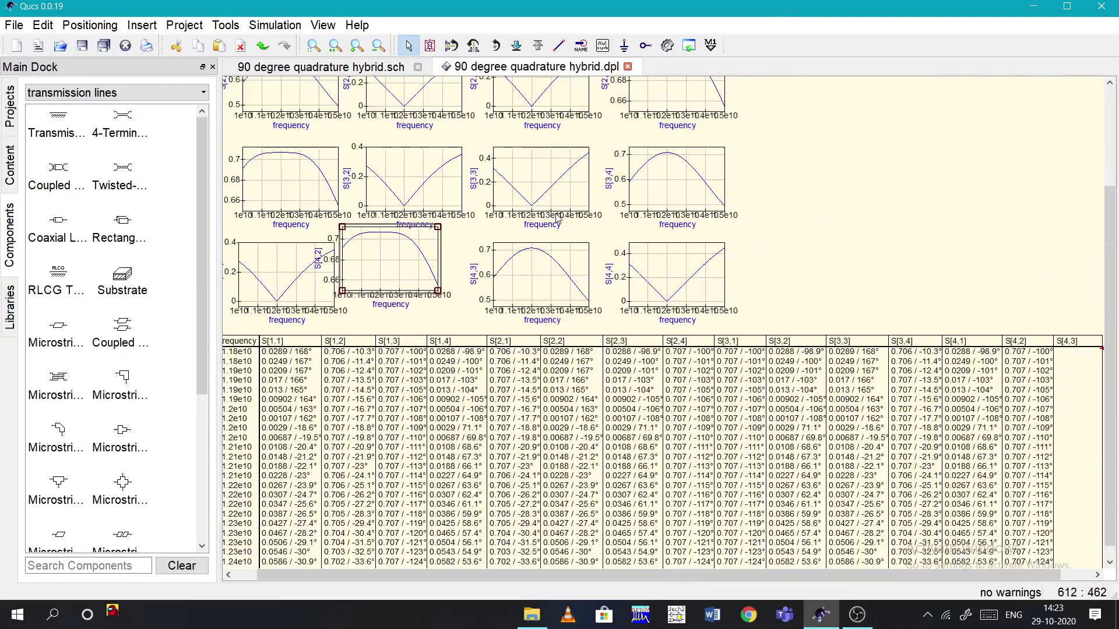
ctrl+scroll(611, 161, down, 3)
key(F4)
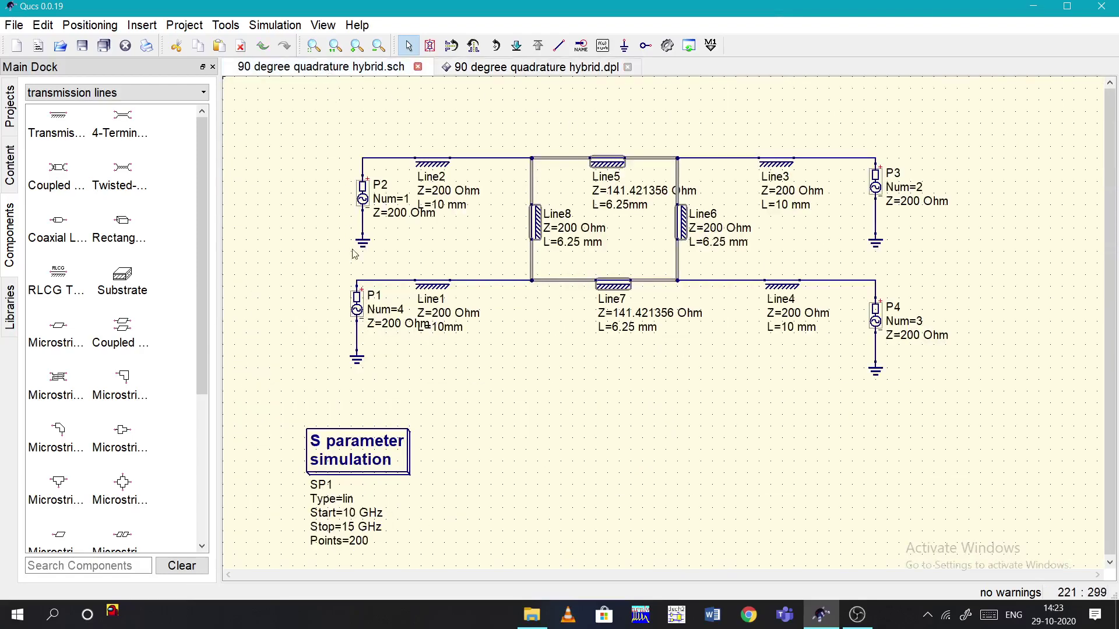
Step: Check Line5's properties show Z=141.421356 Ohm and L=6.25mm, then close the dialog
double_click(603, 327)
click(599, 373)
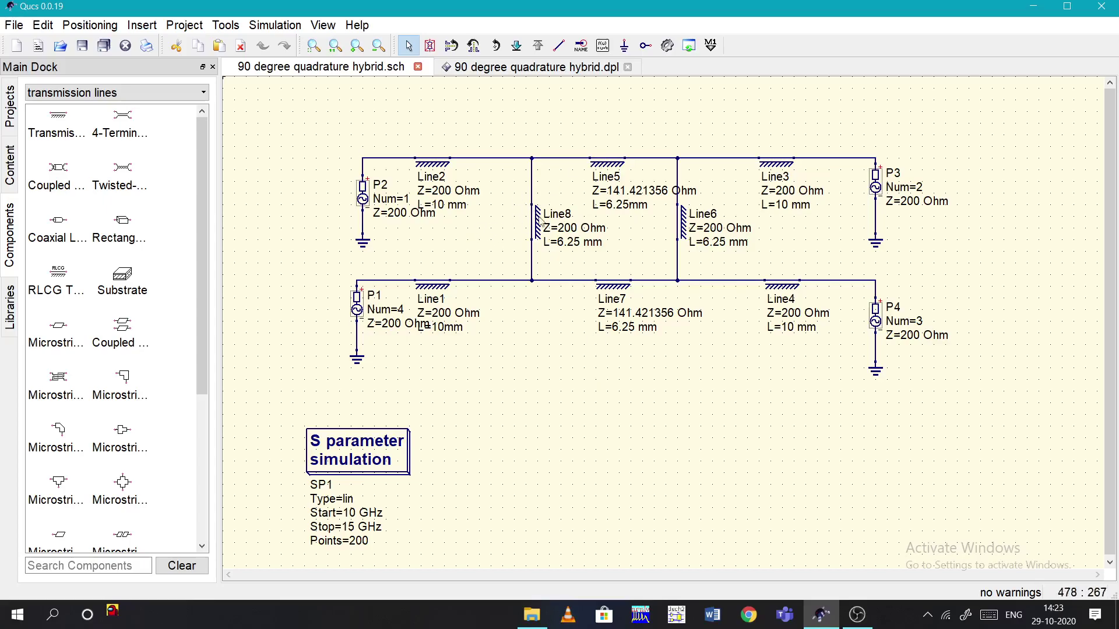
right_click(612, 164)
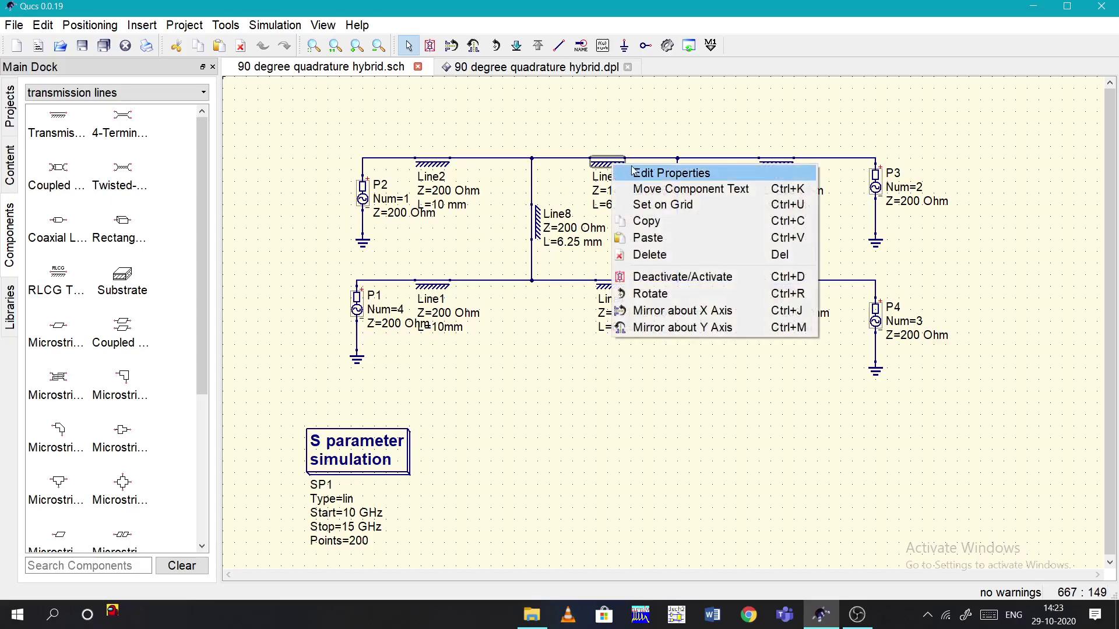
click(655, 174)
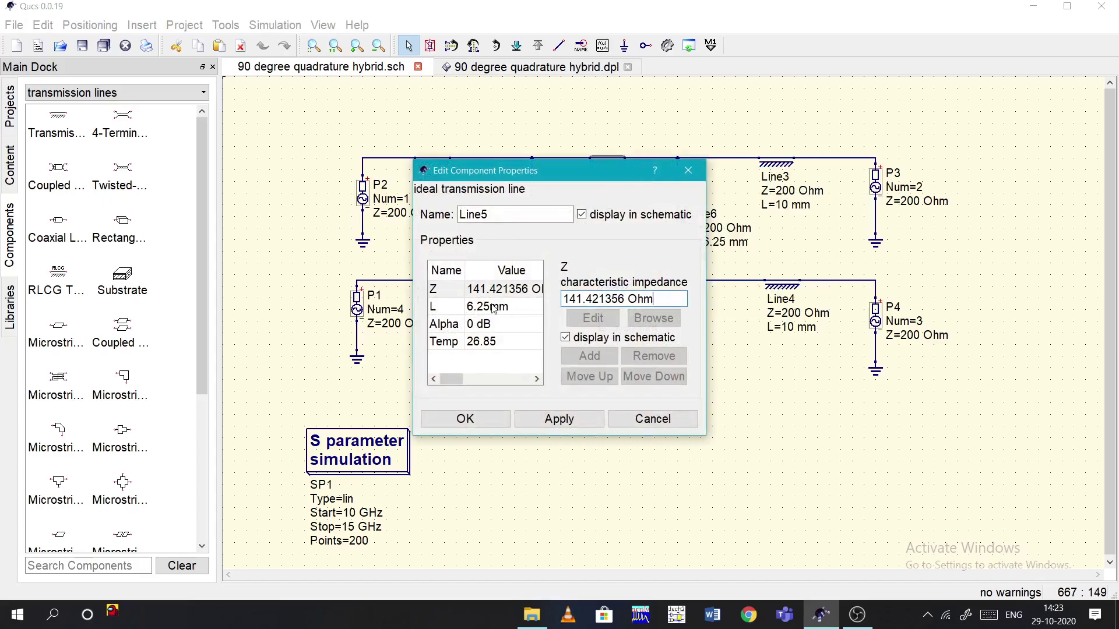
click(448, 295)
click(612, 299)
double_click(626, 300)
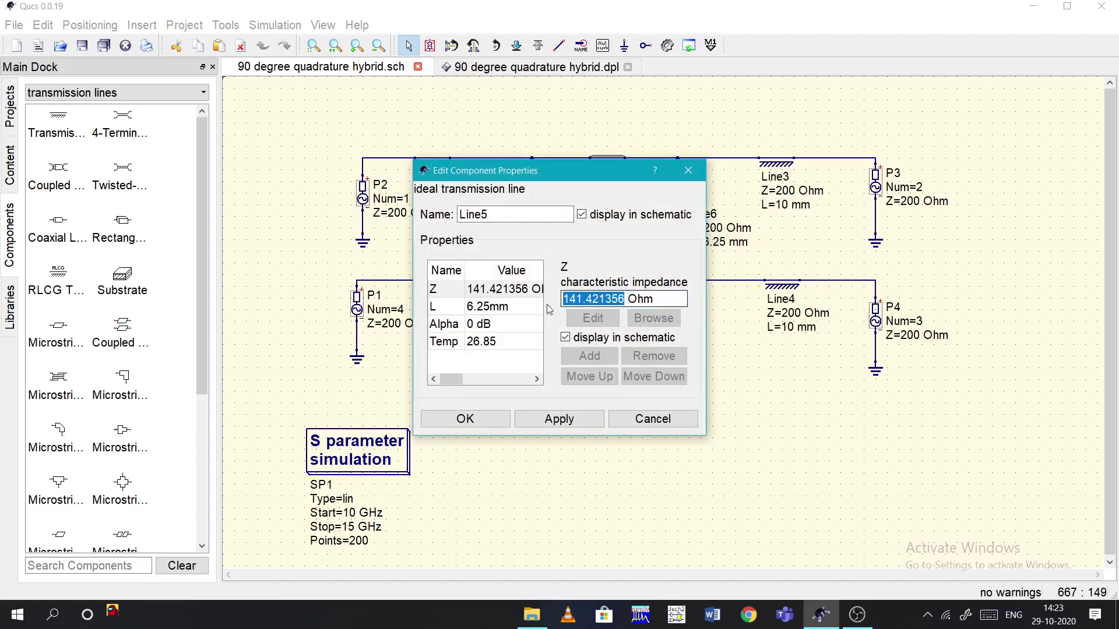
click(505, 307)
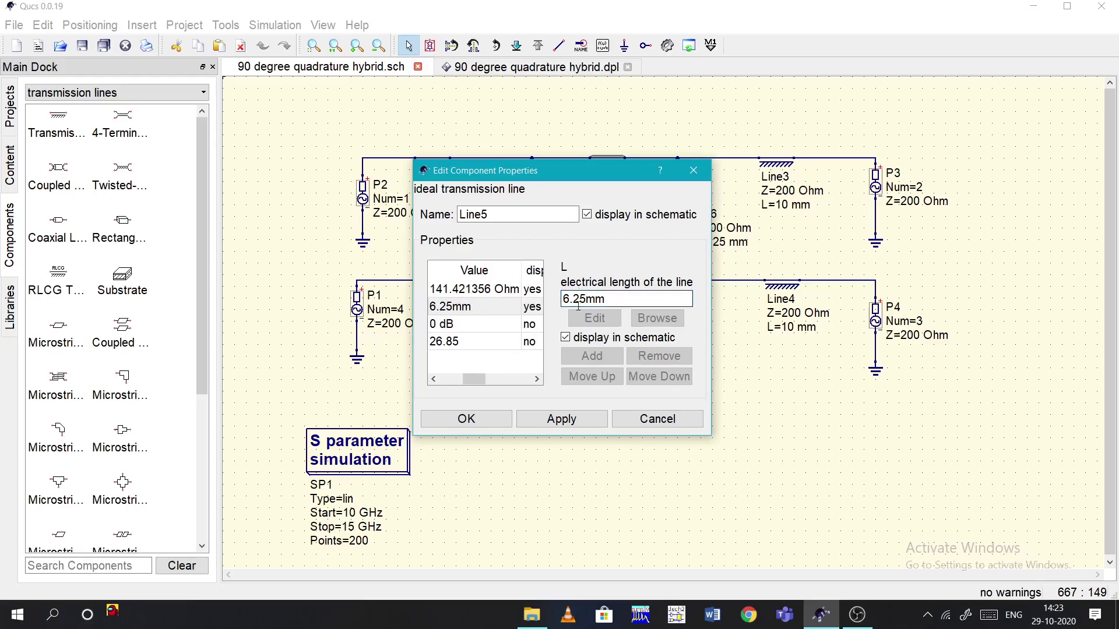
drag(474, 379, 451, 379)
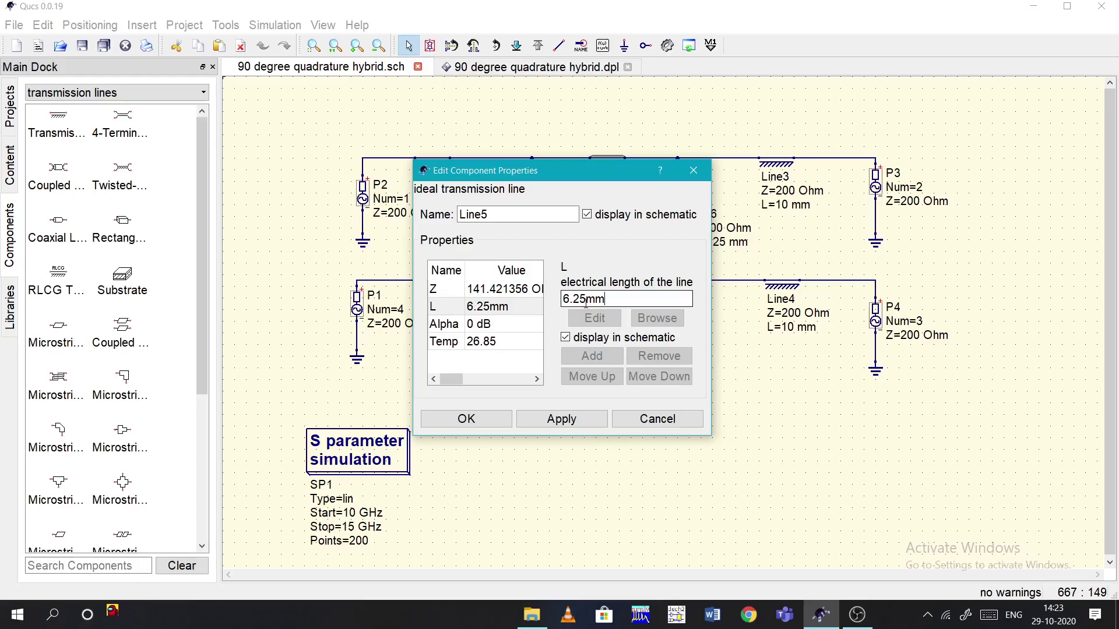
drag(606, 300, 559, 300)
click(693, 170)
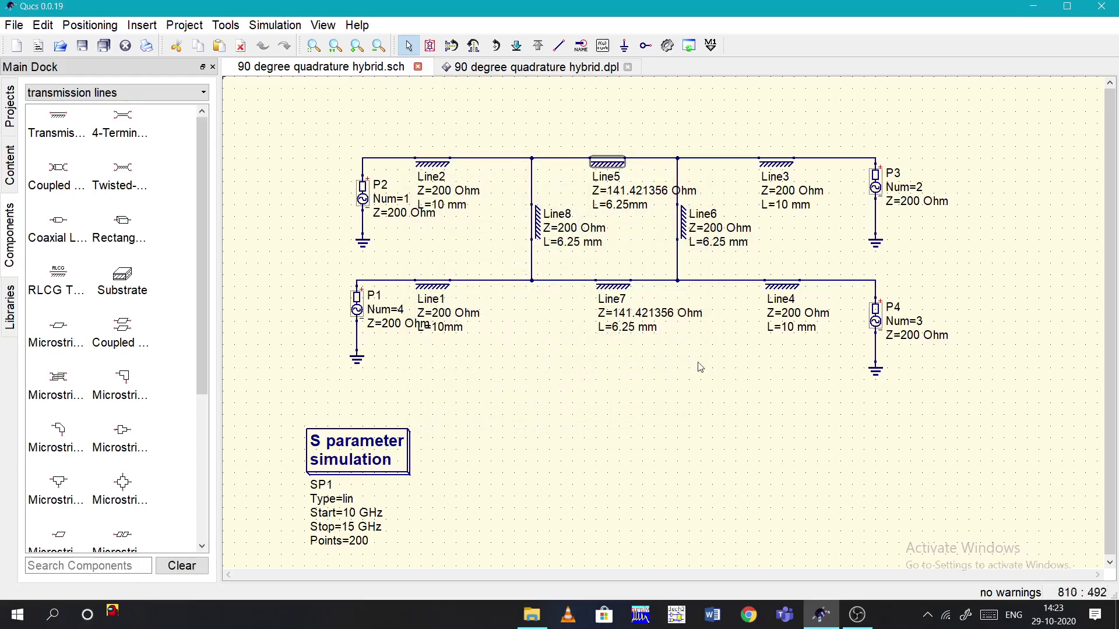
right_click(362, 199)
click(402, 201)
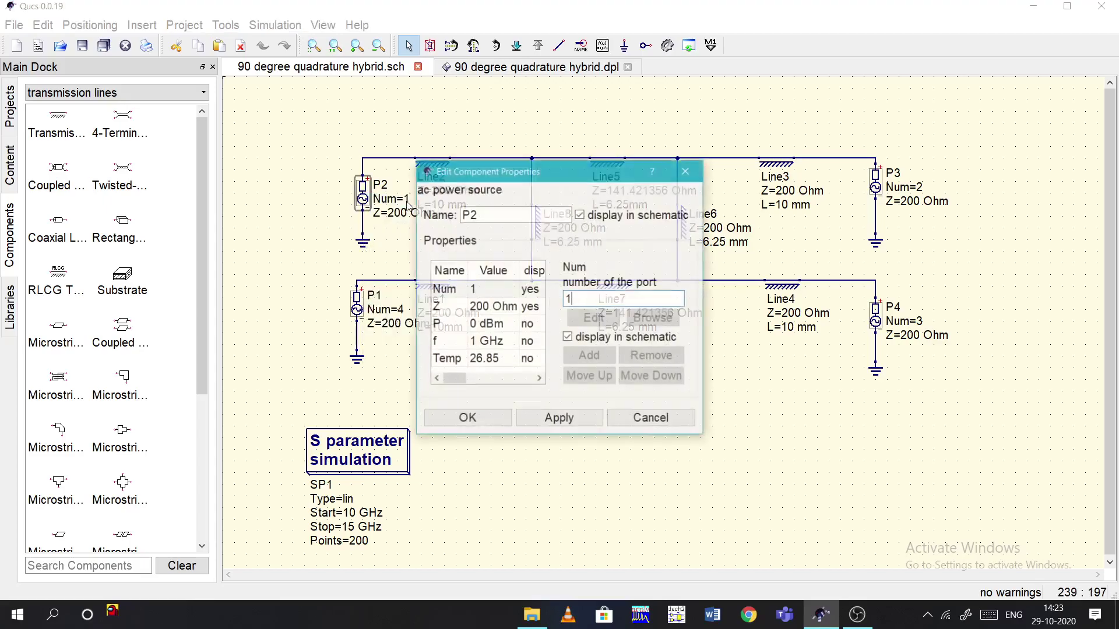
click(461, 308)
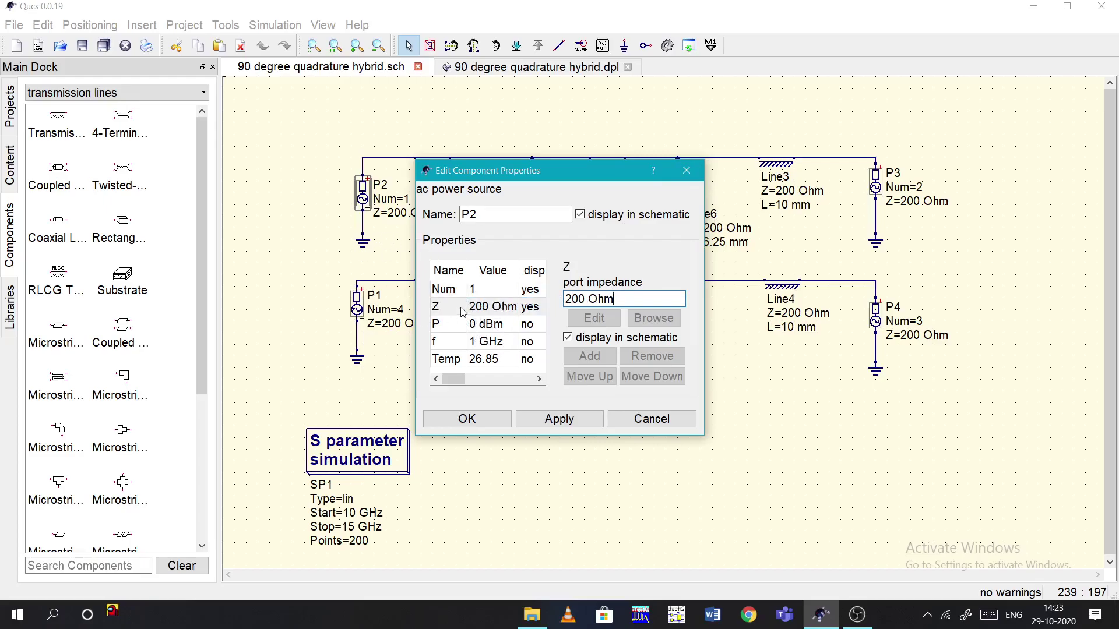
click(687, 170)
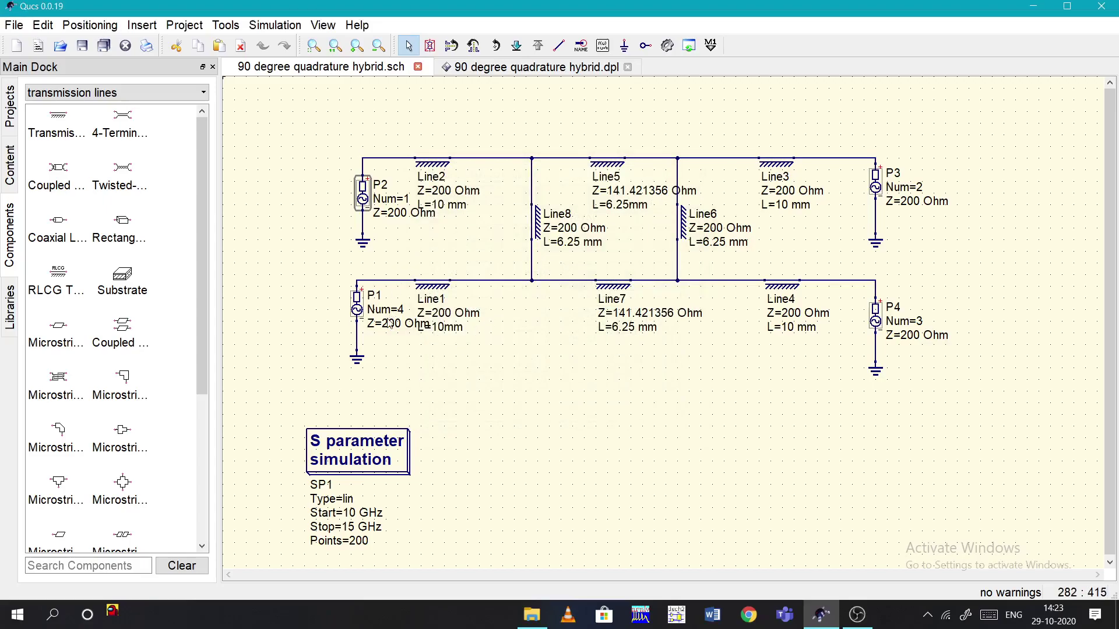
Step: Place S-parameter simulation SP2 (1 GHz–10 GHz) below the hybrid and review its properties
click(53, 98)
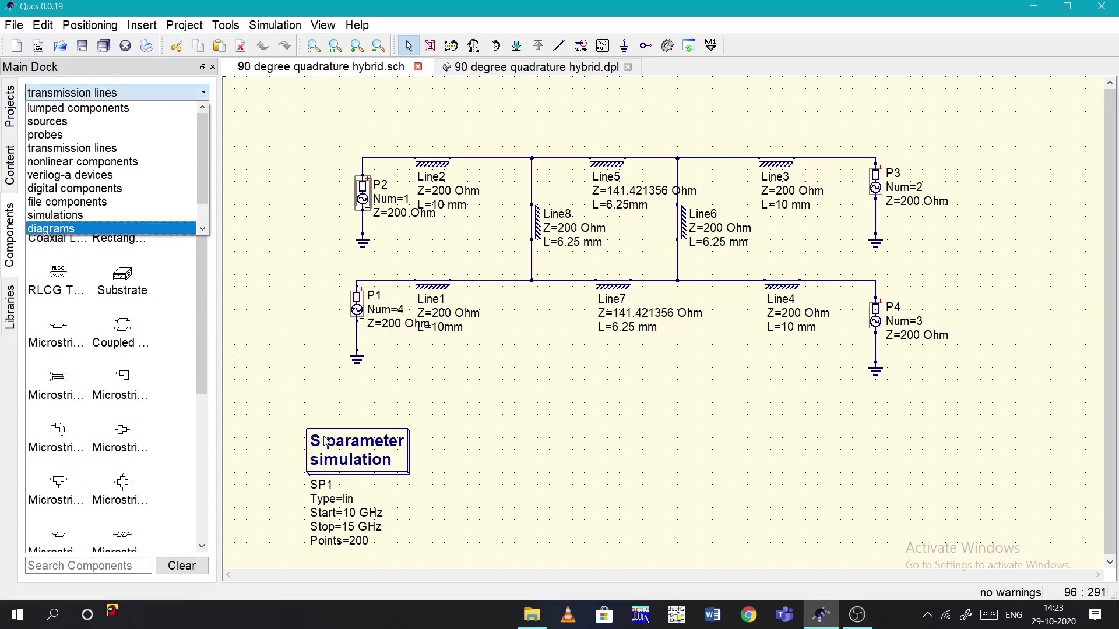
click(117, 215)
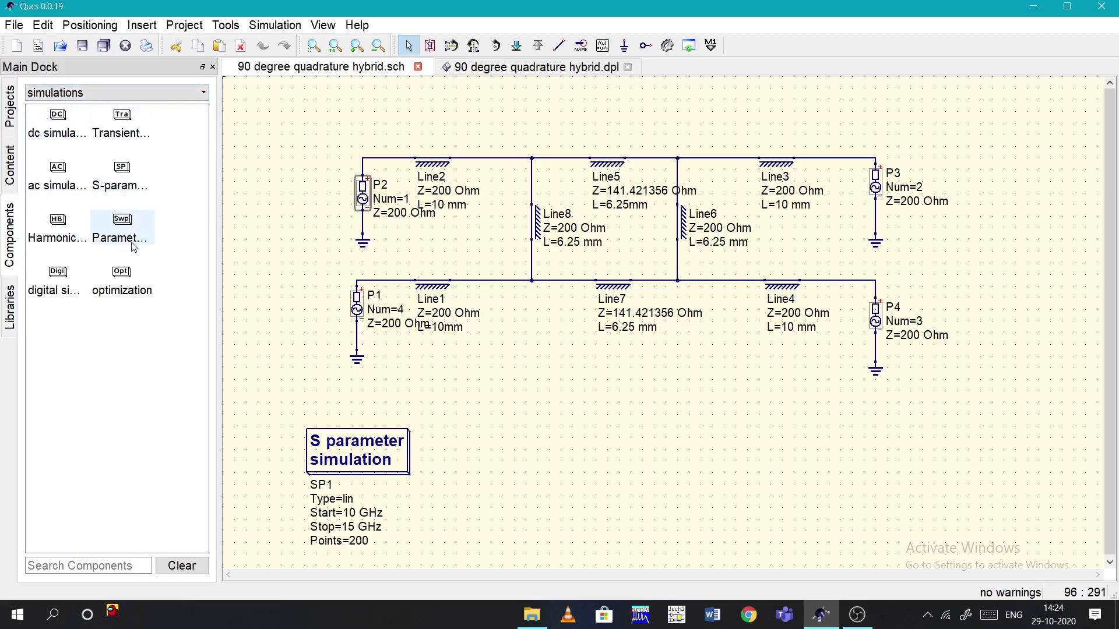
click(123, 179)
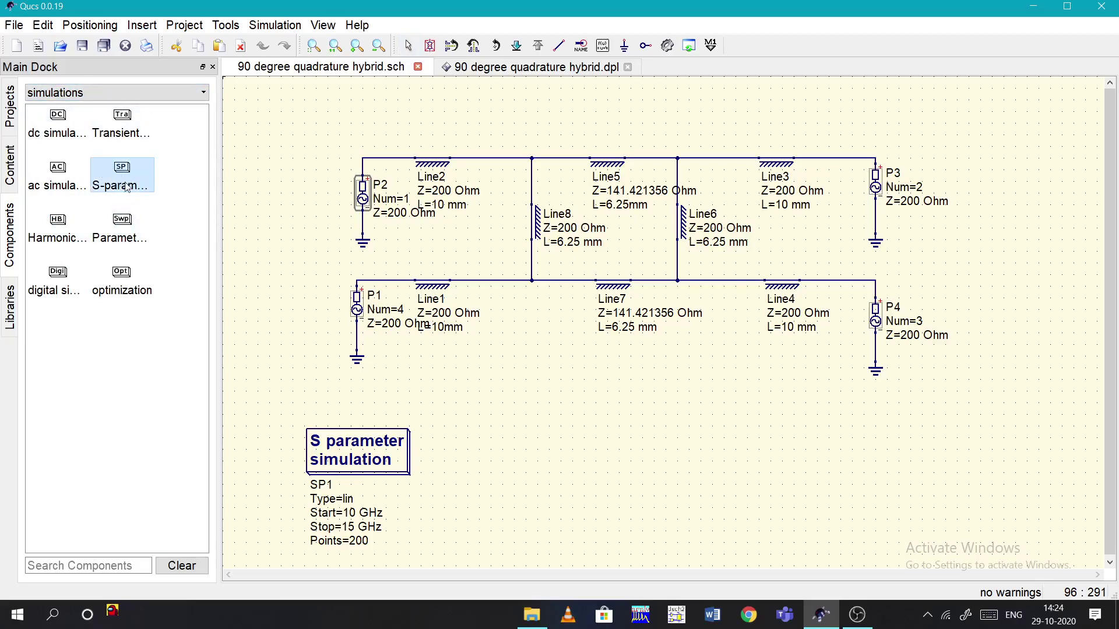
click(617, 479)
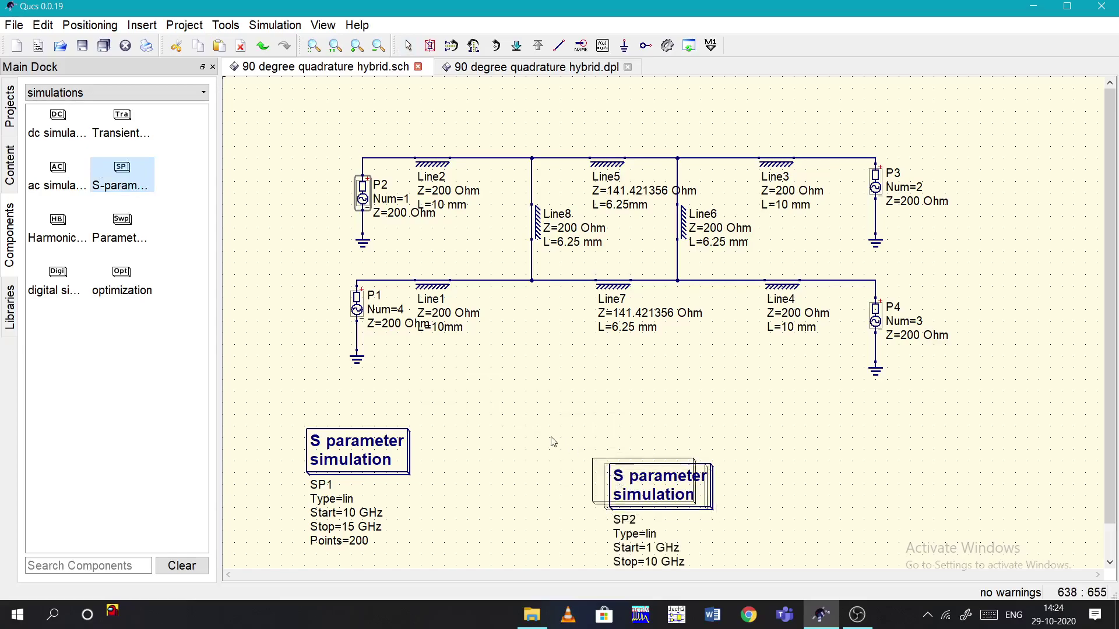
key(Escape)
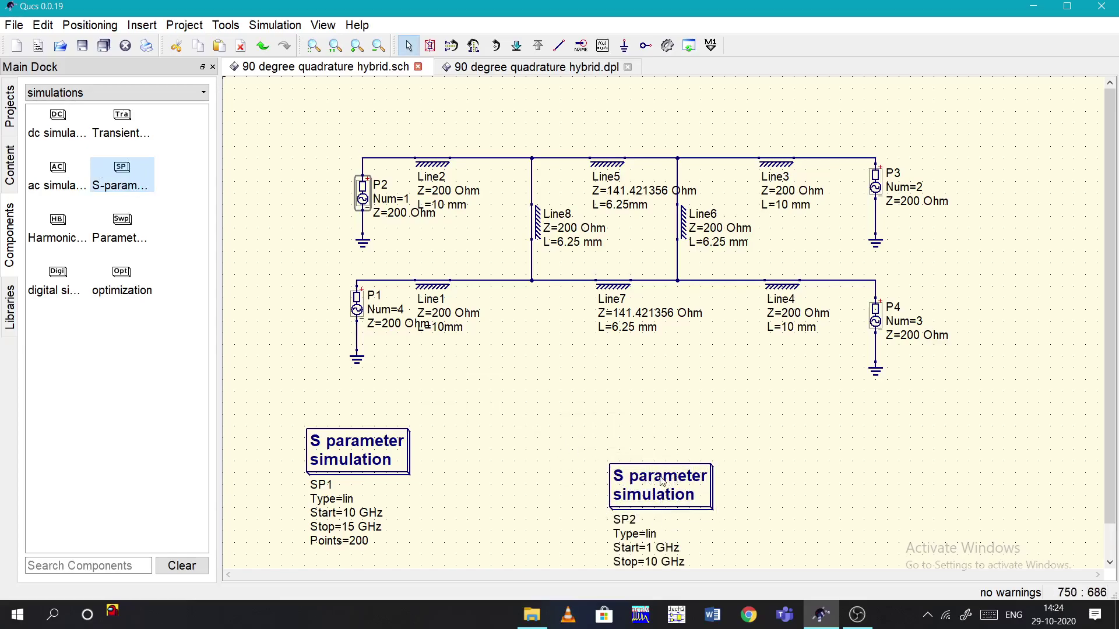
double_click(656, 478)
click(664, 438)
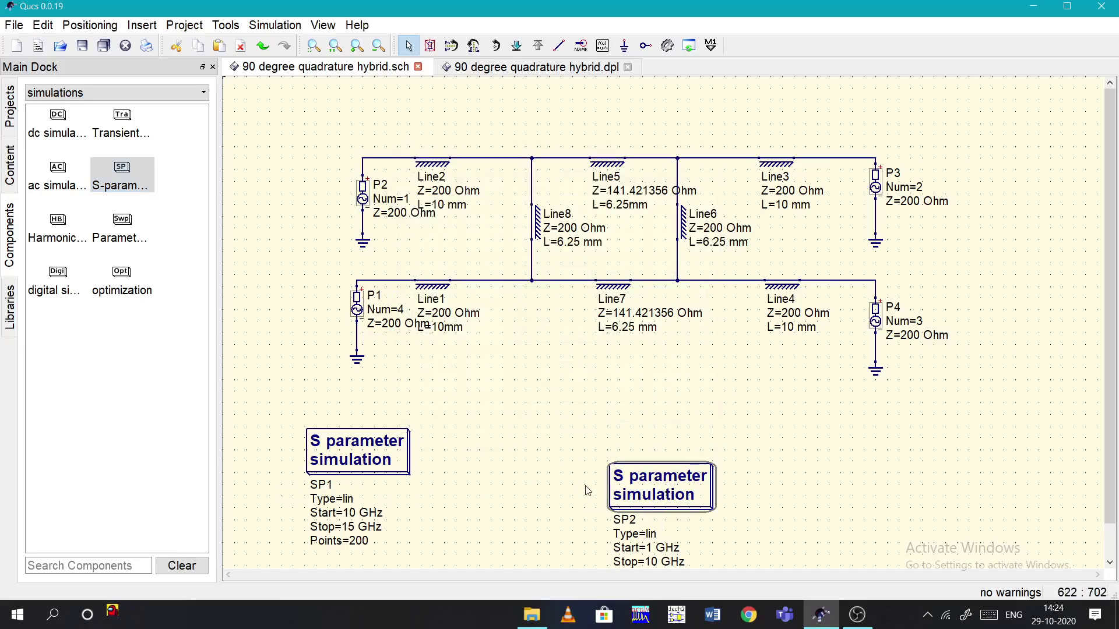
Step: Delete the SP2 simulation block at the bottom of the schematic
right_click(634, 492)
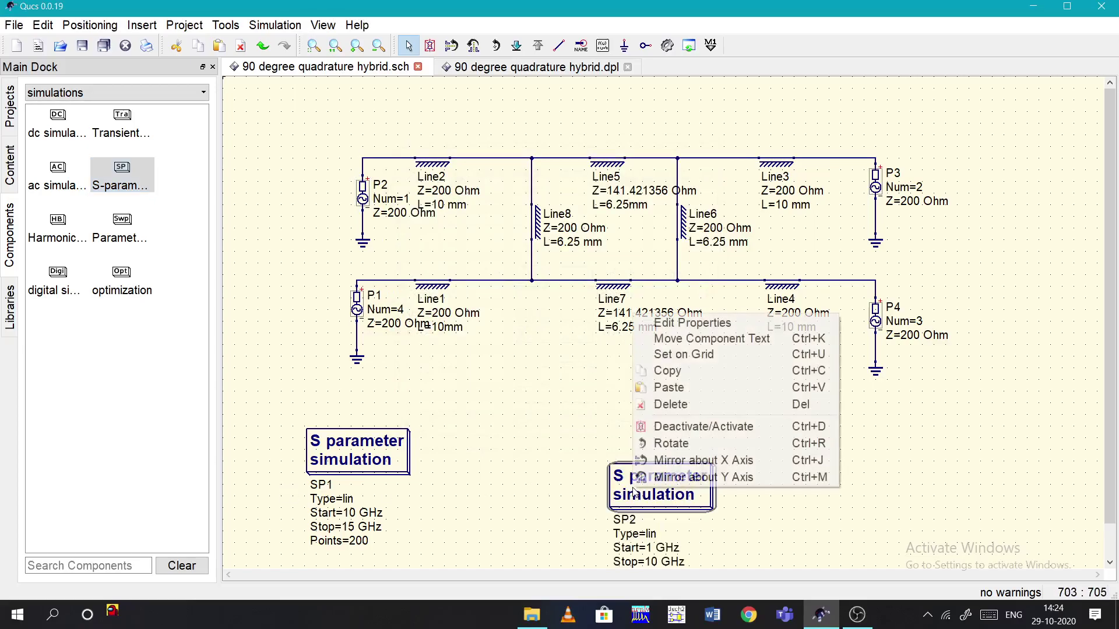
click(670, 405)
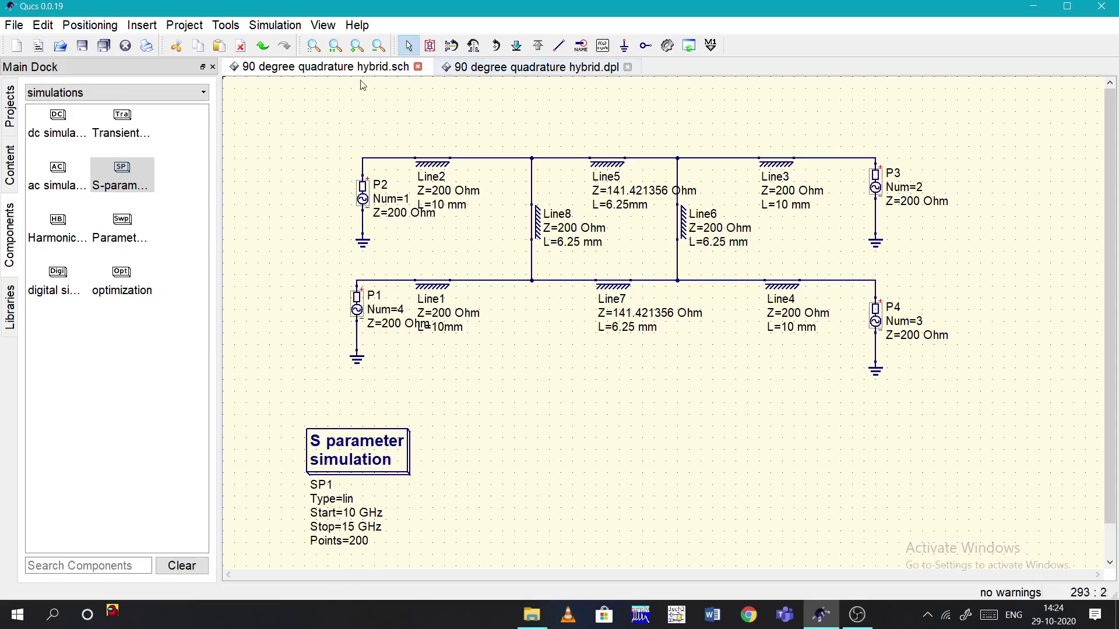
Step: Close and save the .dpl display, run Simulate (F2), and scroll to the top of the results
click(628, 68)
click(557, 338)
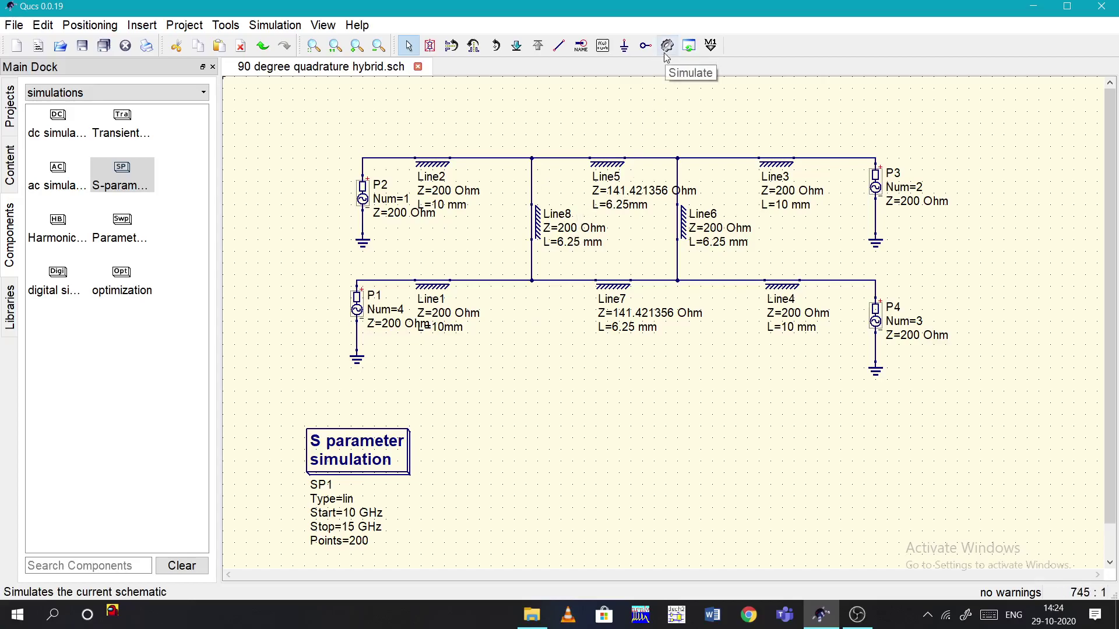
click(277, 25)
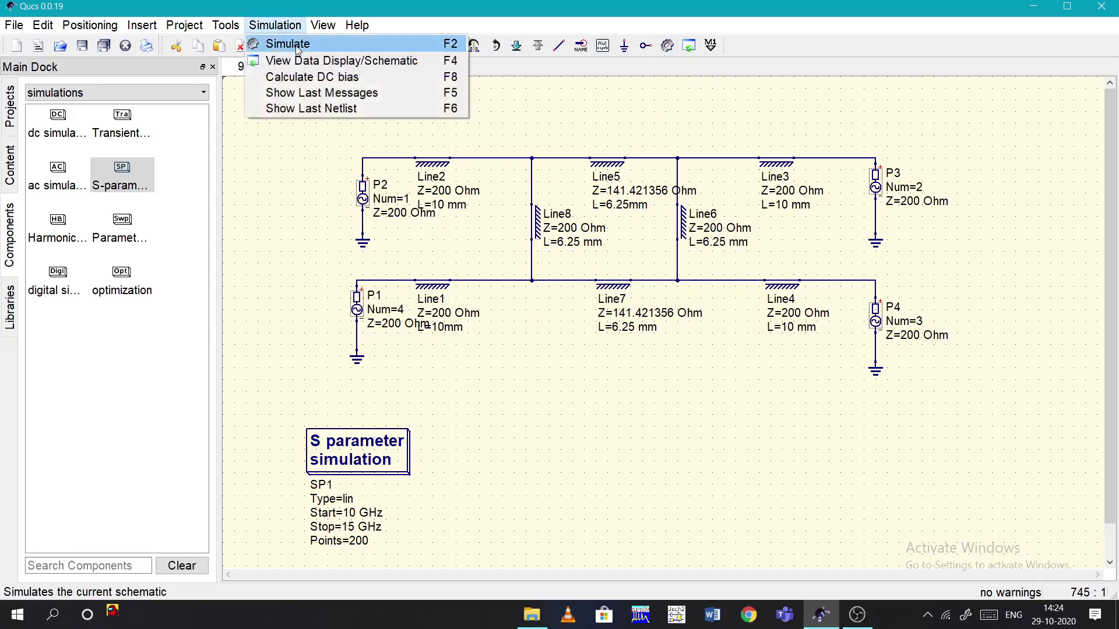
click(432, 44)
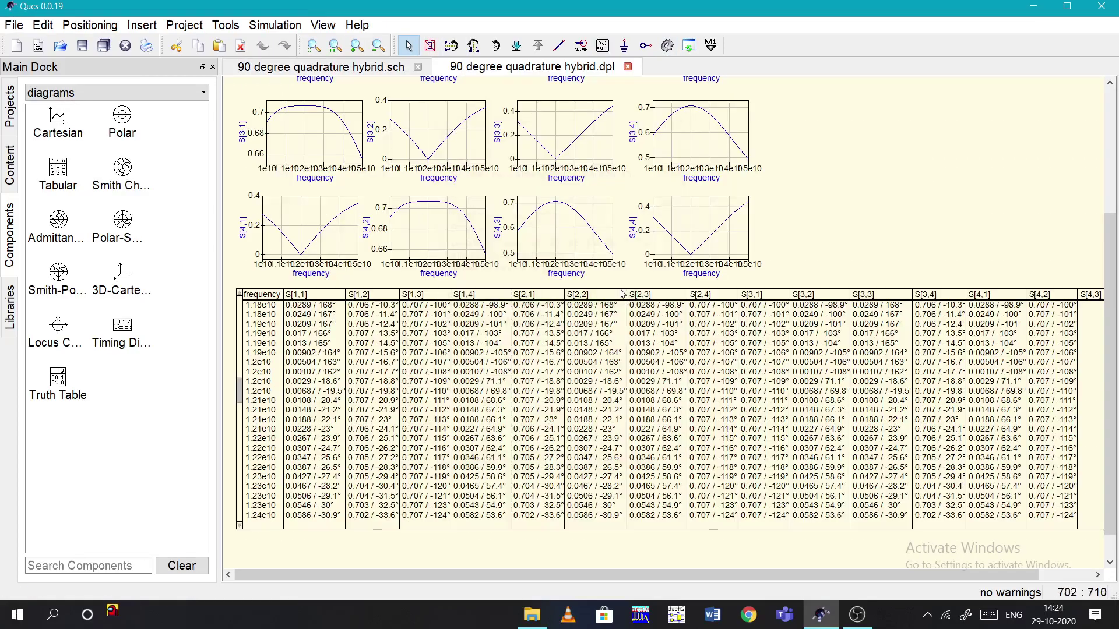
scroll(608, 226, up, 2)
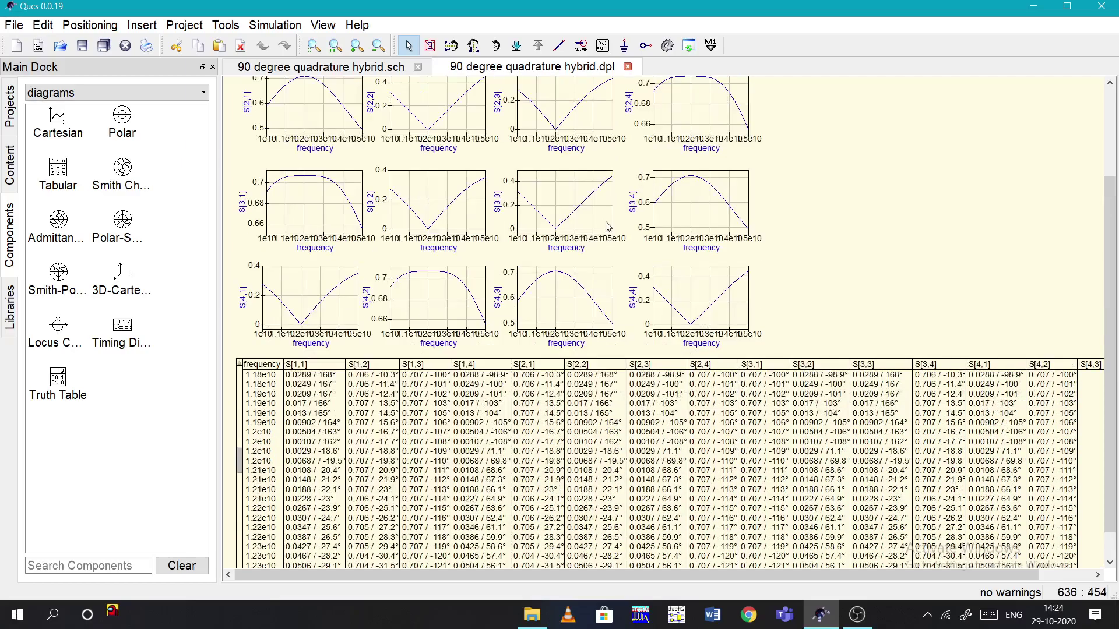
scroll(608, 227, up, 5)
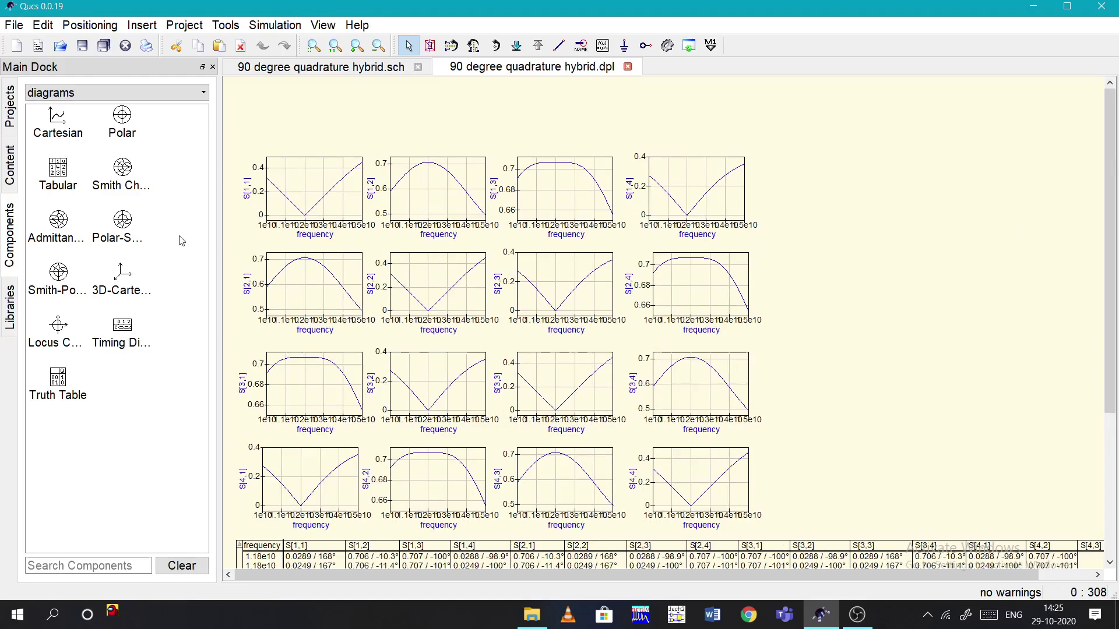
Step: Add a Cartesian diagram plotting S[1,1] to the right of the existing plots
click(58, 124)
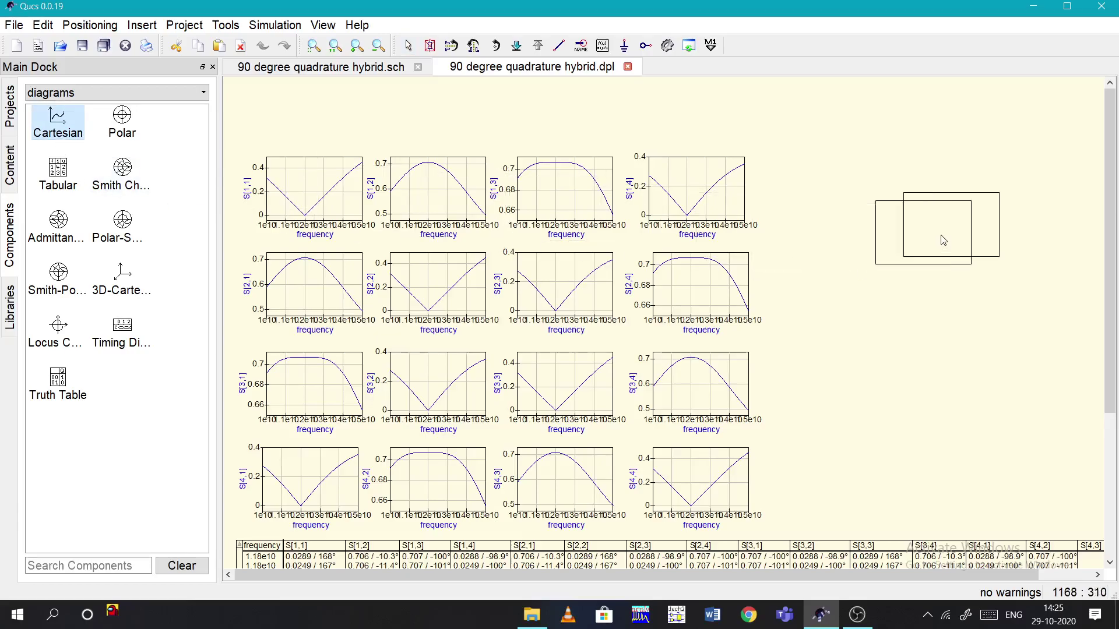
click(802, 233)
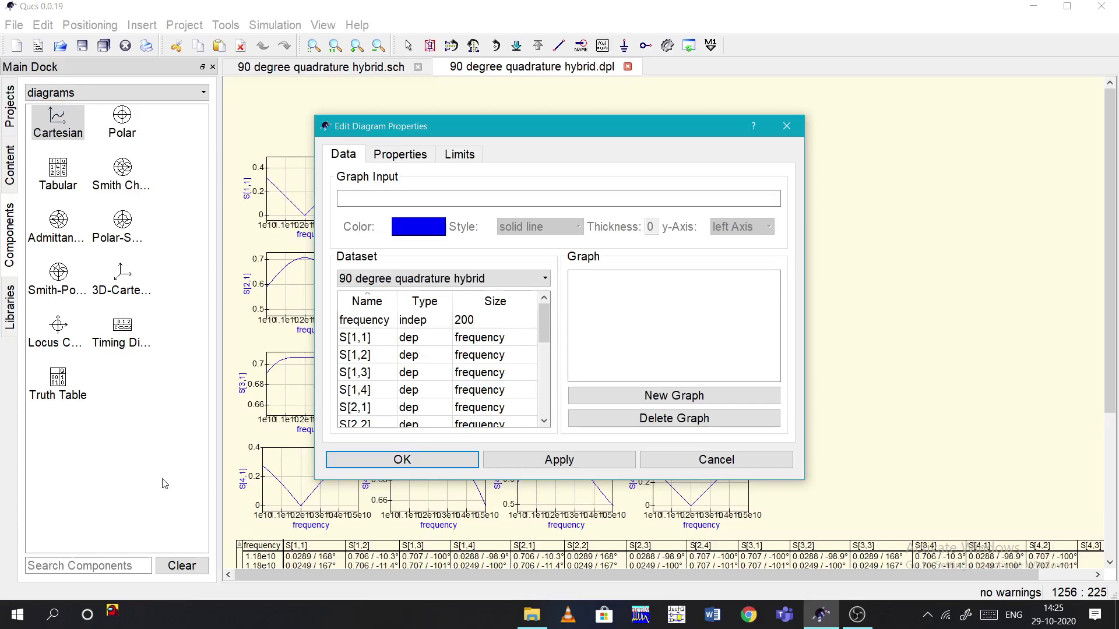
double_click(429, 345)
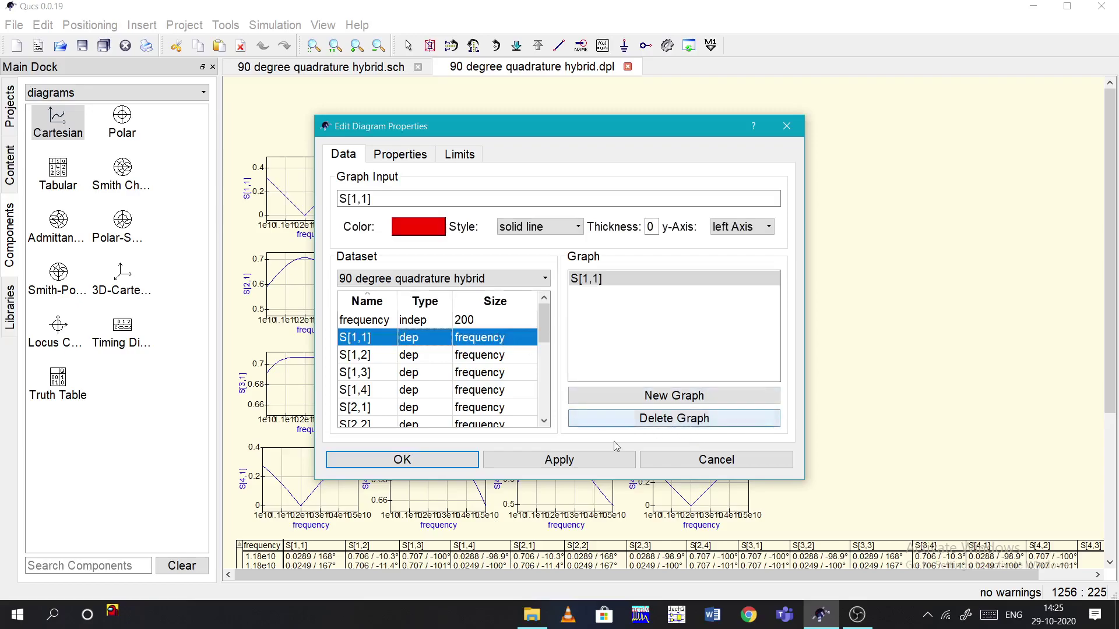
click(403, 460)
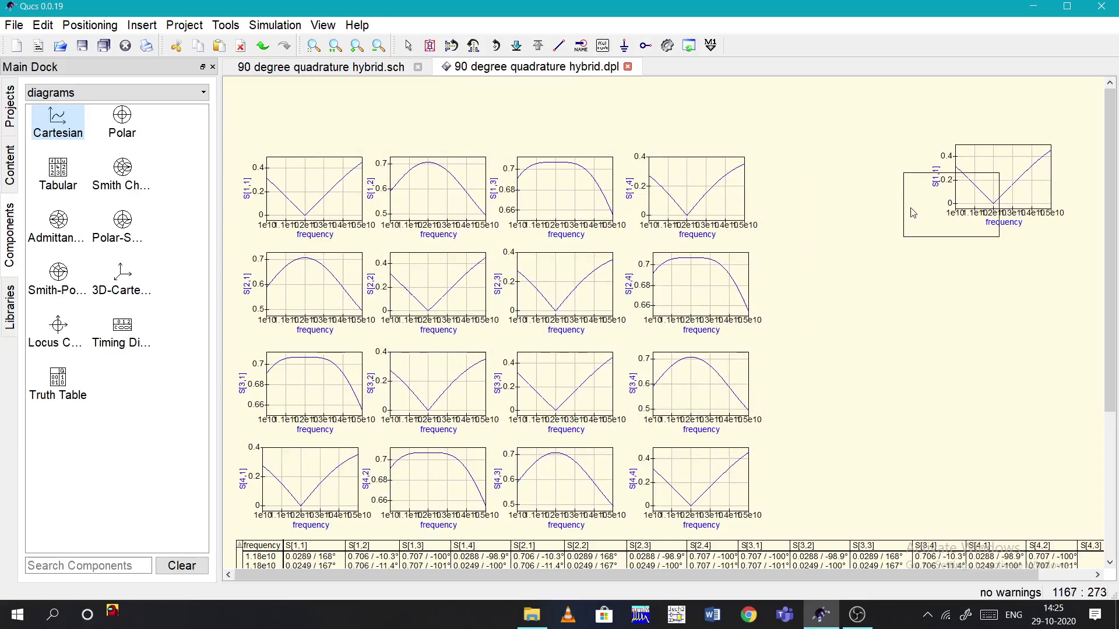
Step: Add a second Cartesian diagram overlaying S[1,1] and S[1,2] traces
click(920, 317)
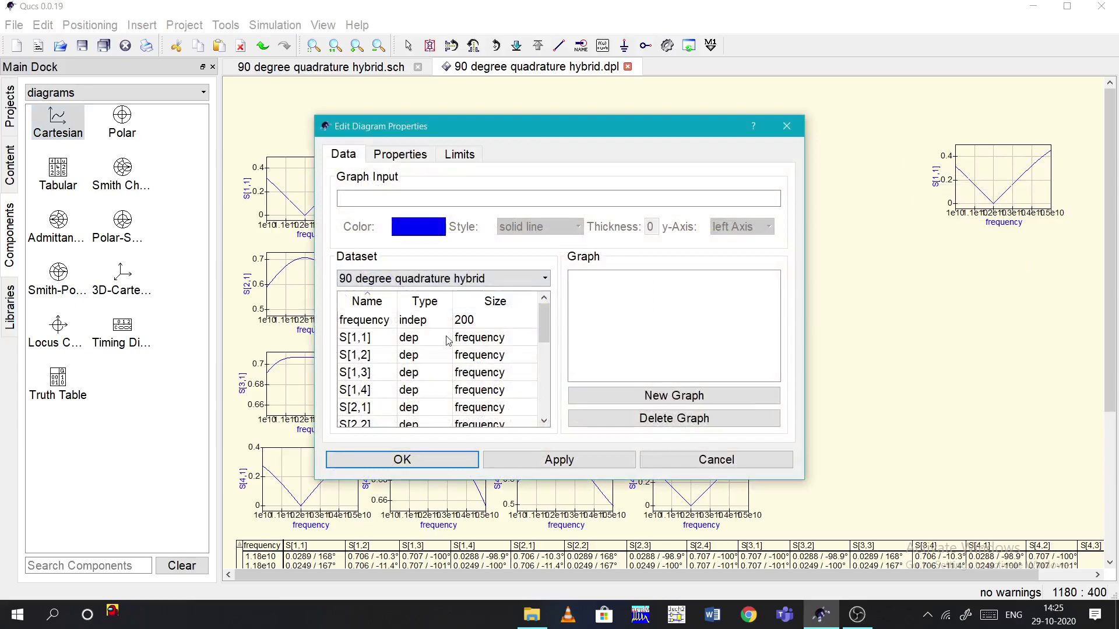
click(448, 341)
double_click(428, 343)
double_click(425, 357)
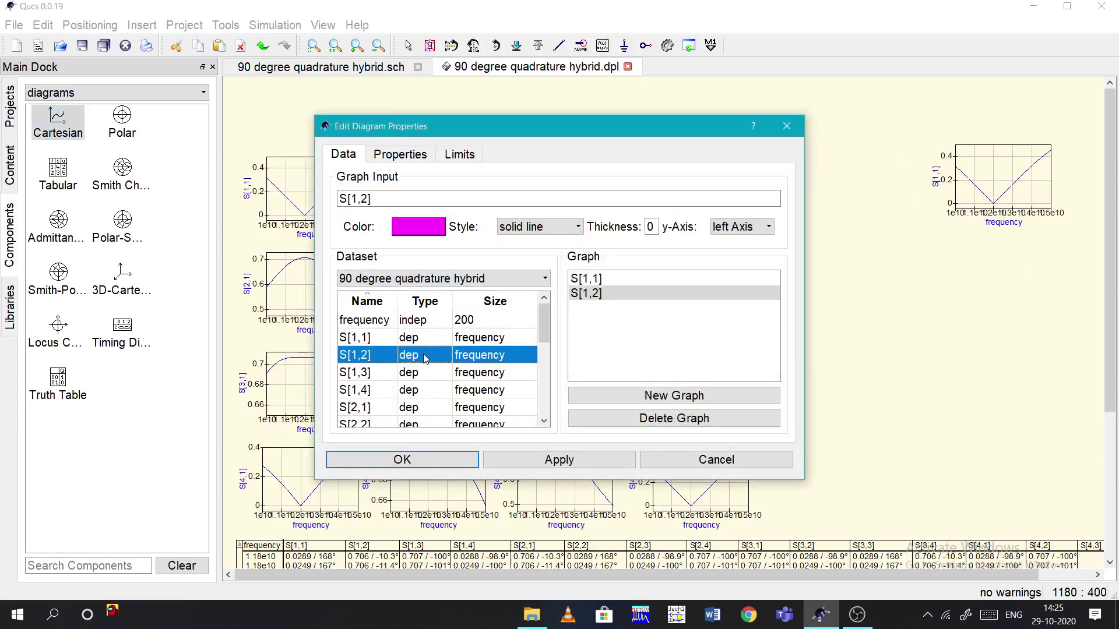
click(457, 462)
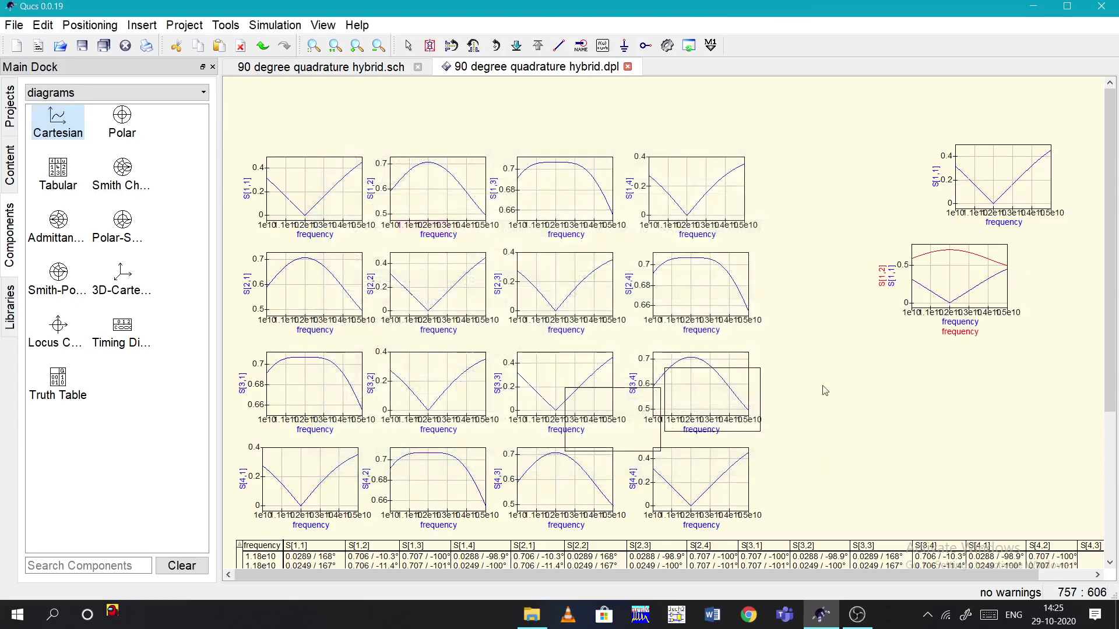
Step: Place a new Cartesian diagram below the two-trace one and add traces S[1,1], S[1,2], S[1,3] and S[1,4]
click(881, 431)
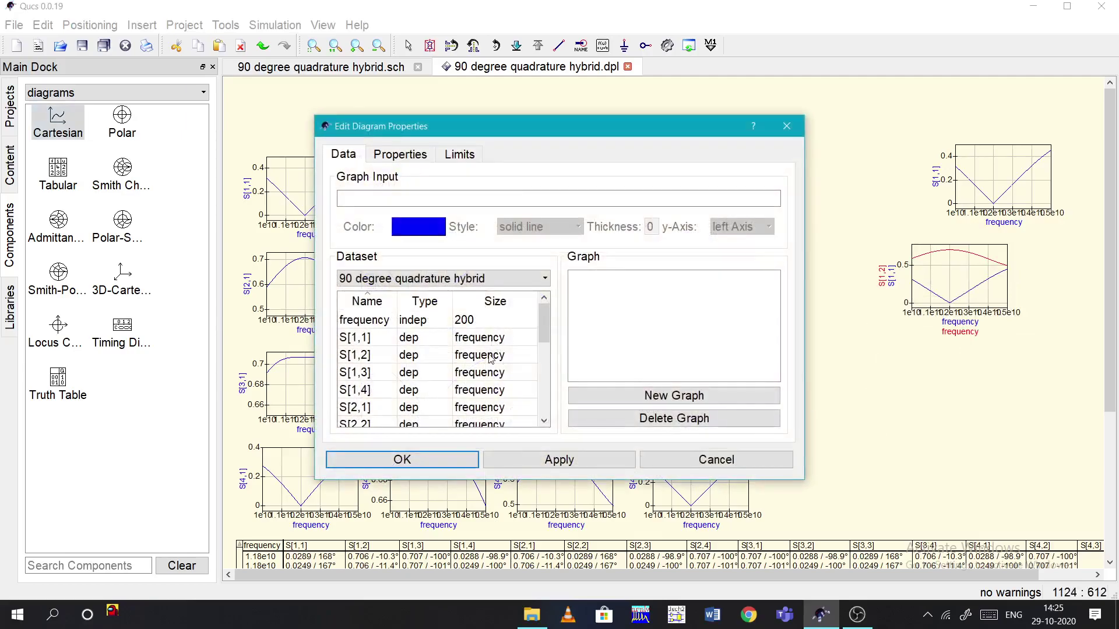
double_click(483, 344)
double_click(482, 355)
double_click(481, 372)
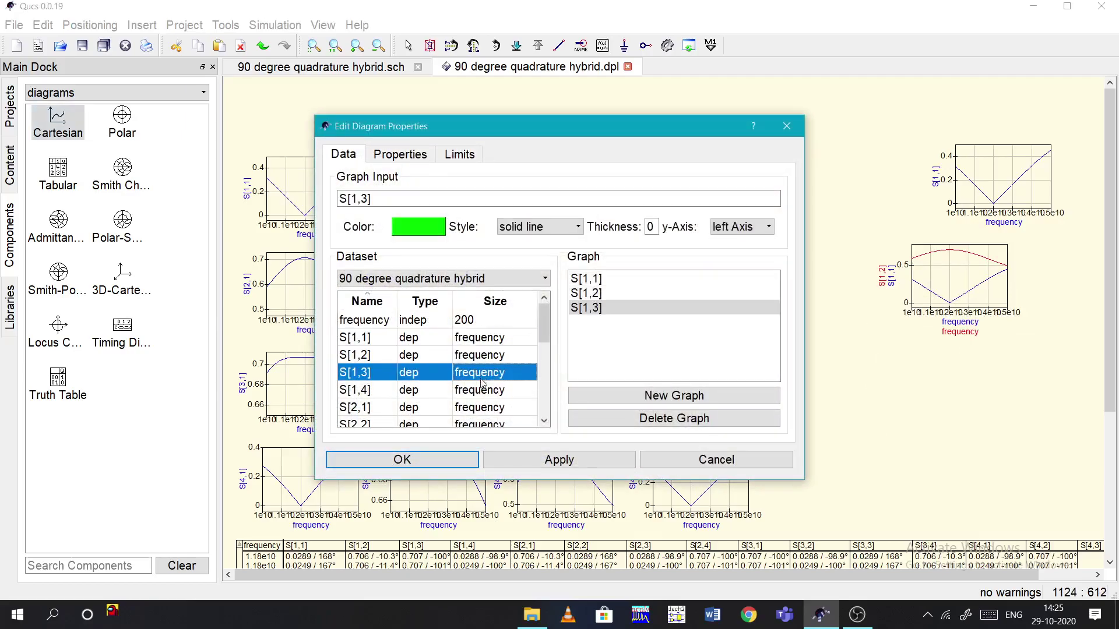
click(481, 390)
click(476, 407)
scroll(476, 386, down, 2)
scroll(475, 376, up, 2)
double_click(448, 390)
Step: Delete the accidentally added S[2,1] and S[2,2] traces and confirm the four-trace diagram
click(450, 406)
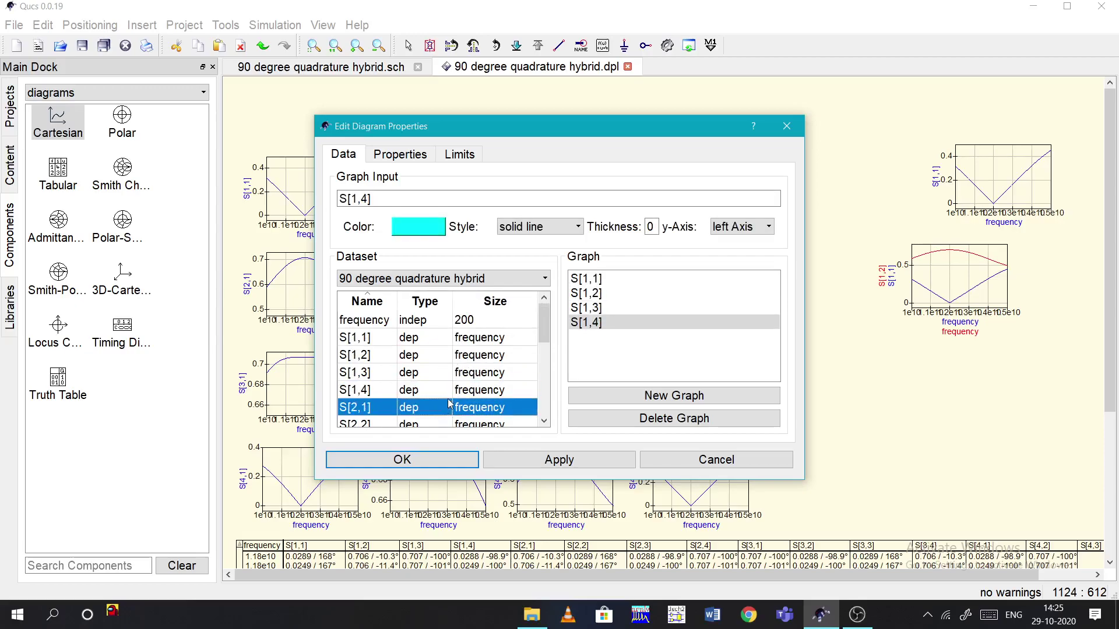
double_click(449, 408)
double_click(451, 424)
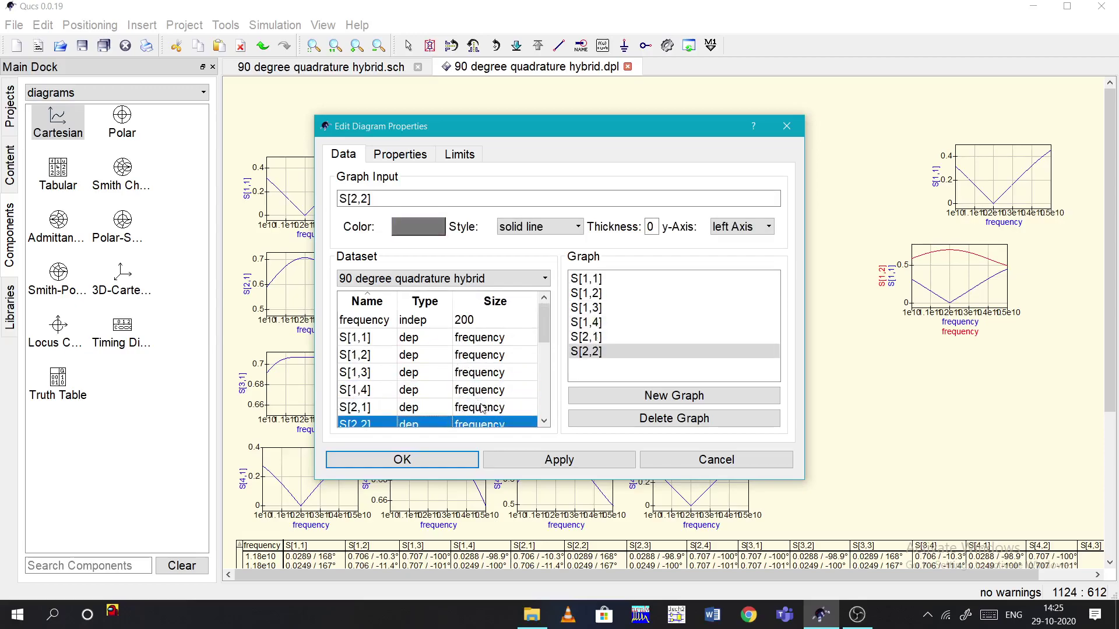
click(606, 337)
click(675, 419)
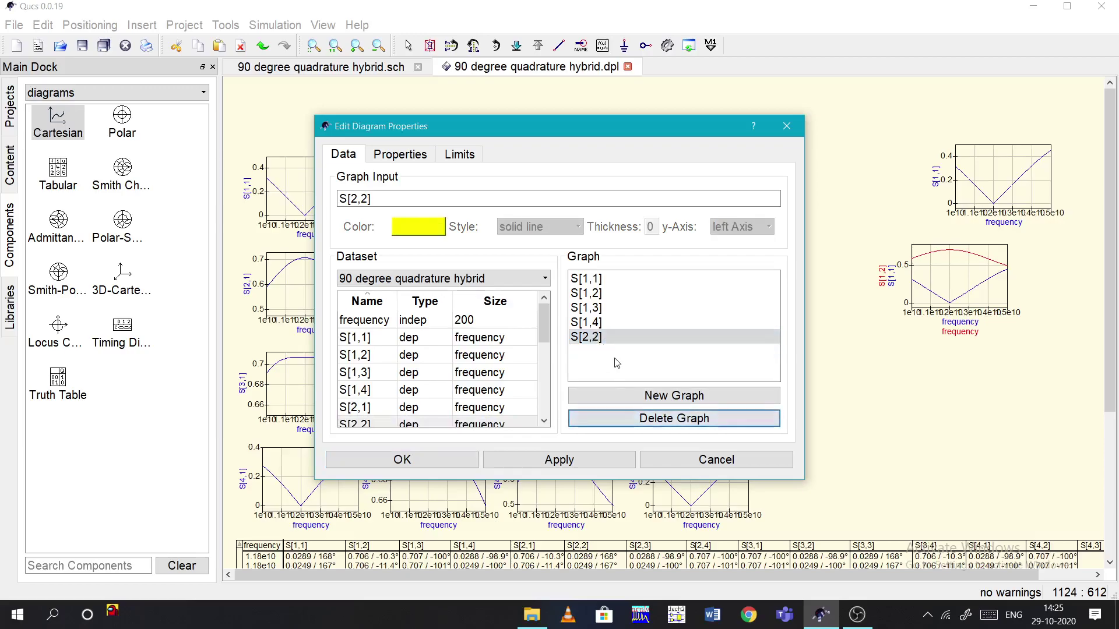
click(633, 419)
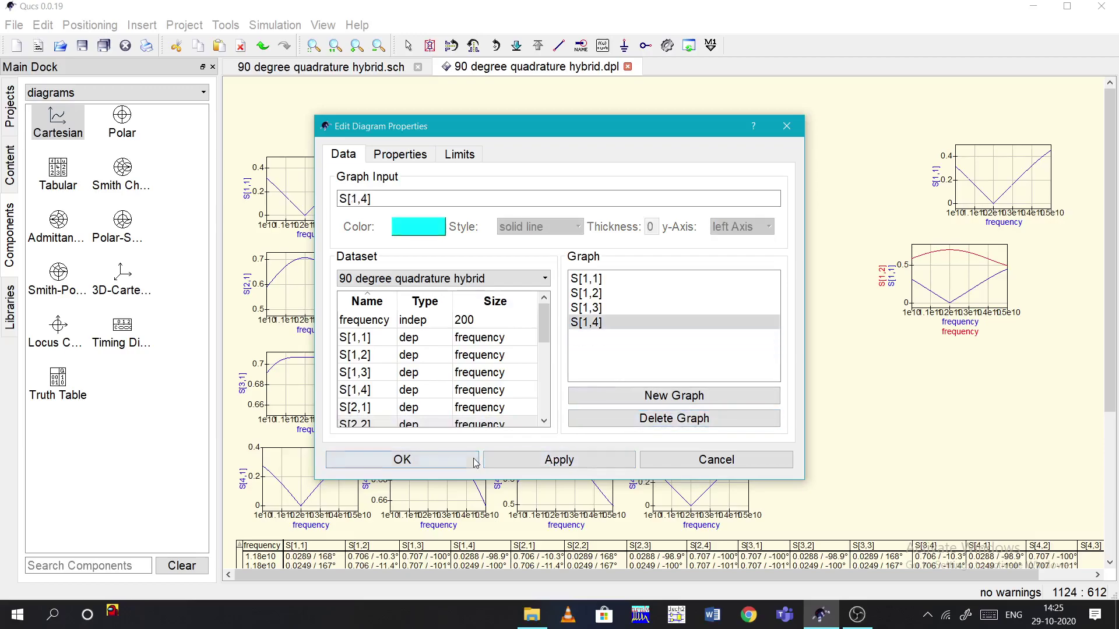
click(402, 459)
key(Escape)
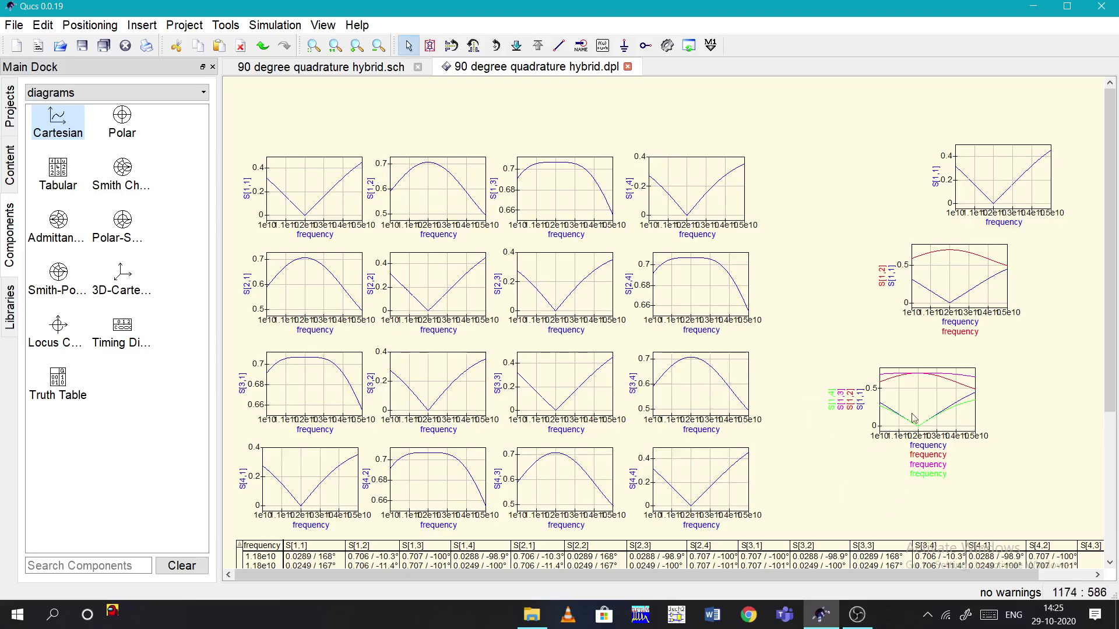
Step: Select the four-trace S-parameter diagram, zoom in, and bring up its context menu
click(916, 410)
scroll(916, 410, up, 4)
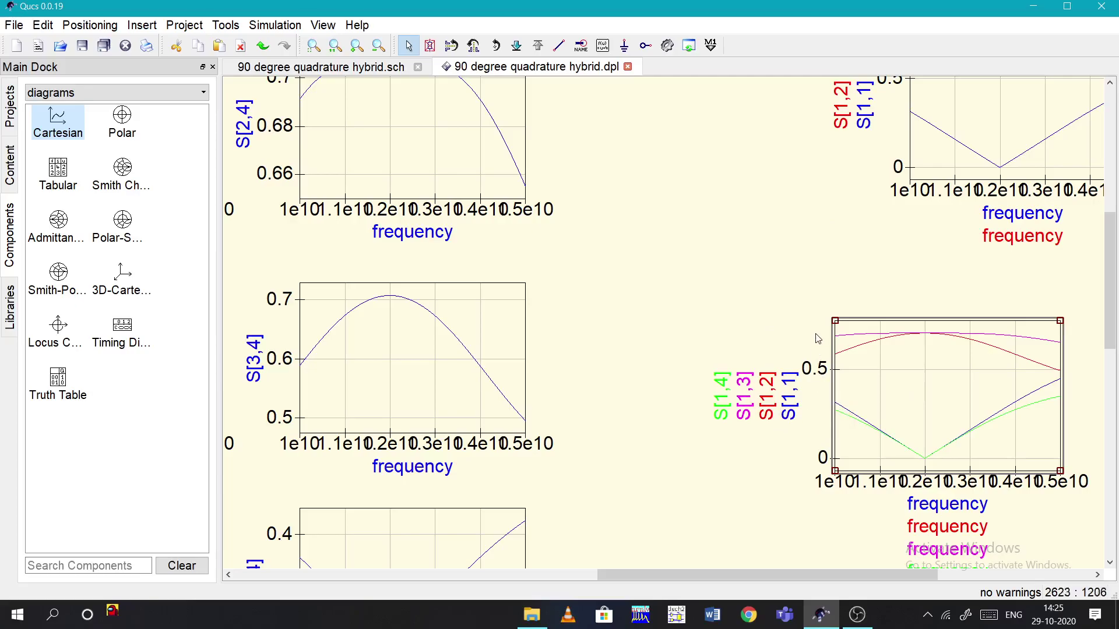
right_click(894, 339)
key(Escape)
Step: In the four-trace diagram's properties, check that the S[1,3] trace colour is magenta
right_click(894, 360)
click(909, 362)
click(592, 315)
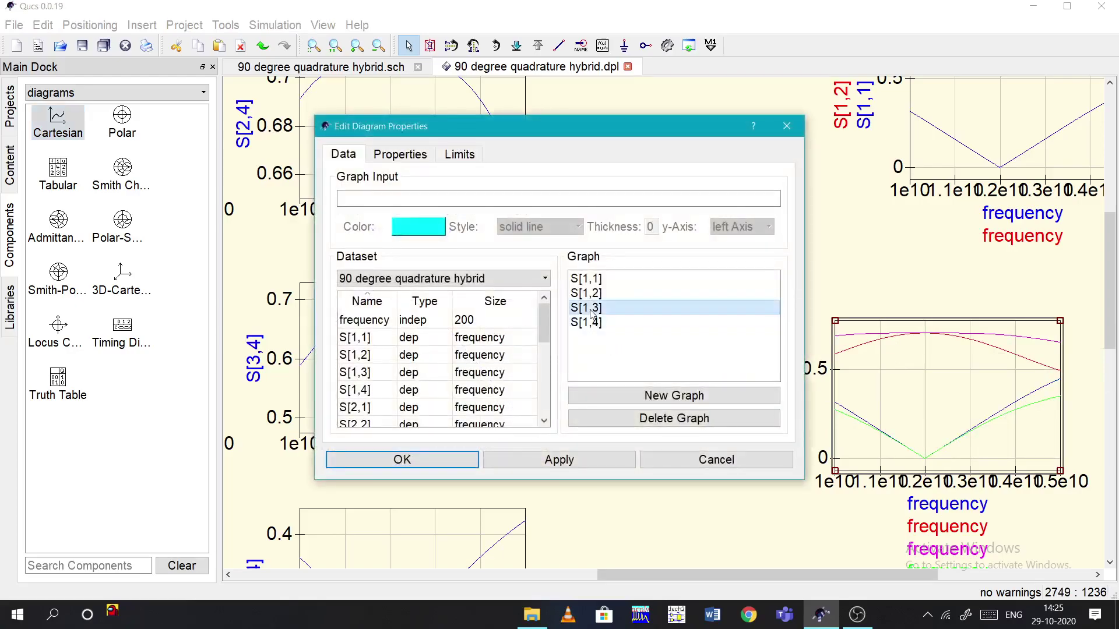
click(426, 231)
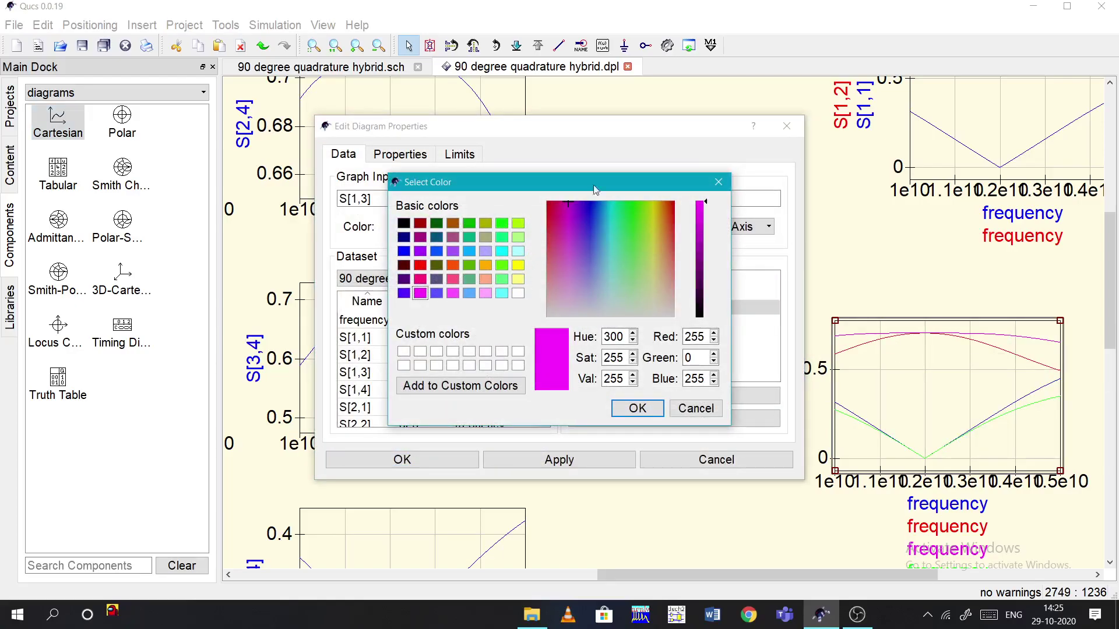
click(720, 182)
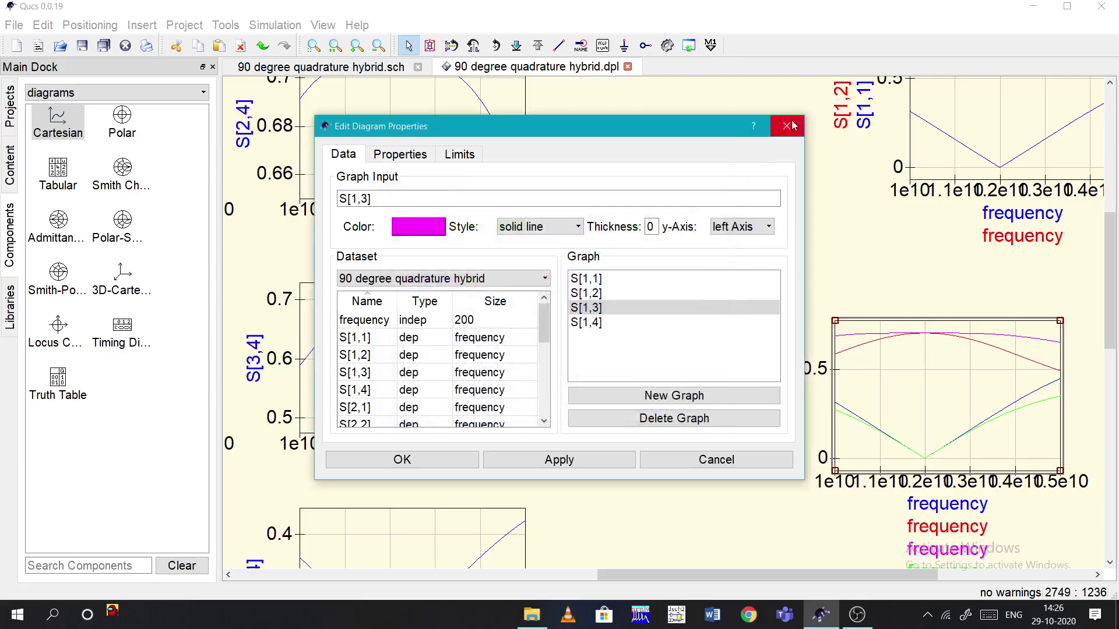
Step: Toggle manual x-axis and left-axis limits on, then return both axes to automatic
click(466, 154)
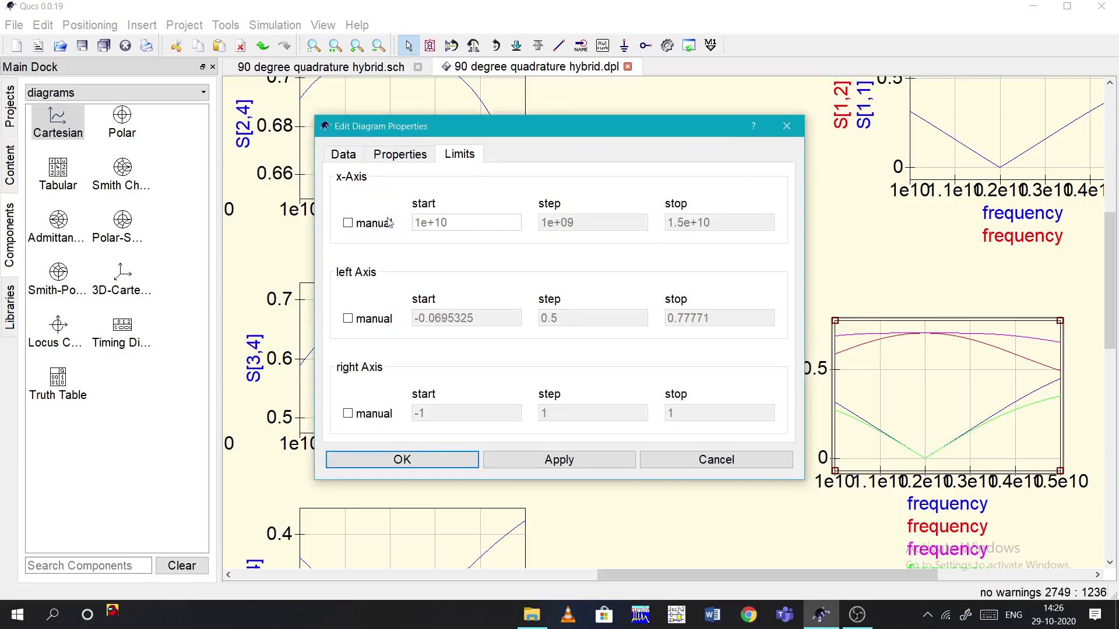
click(361, 226)
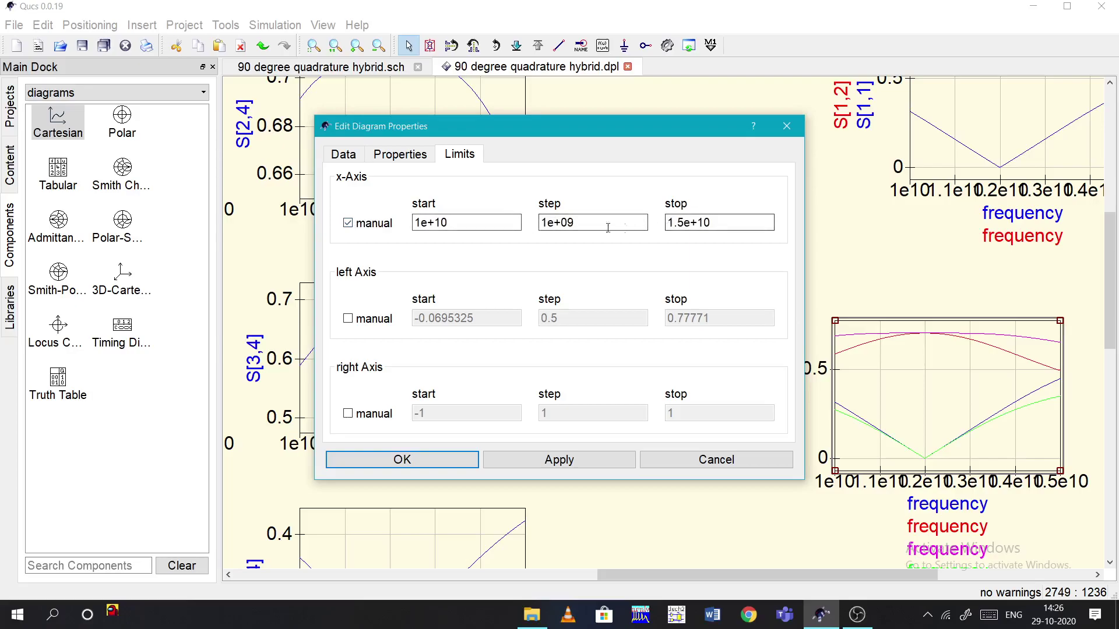
click(358, 319)
click(356, 331)
click(350, 223)
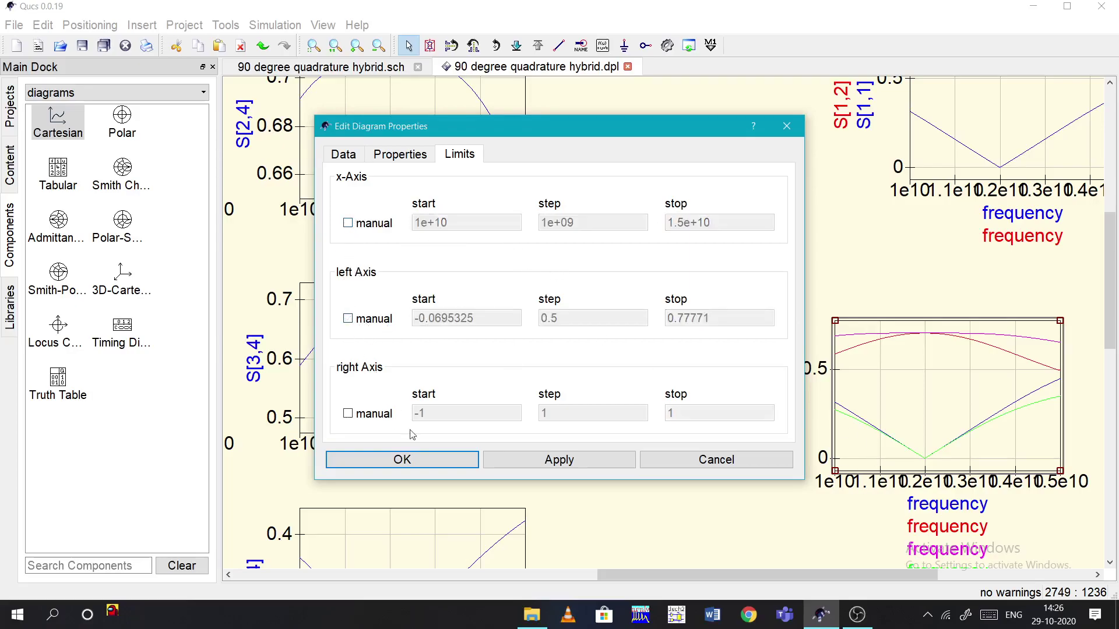
click(709, 460)
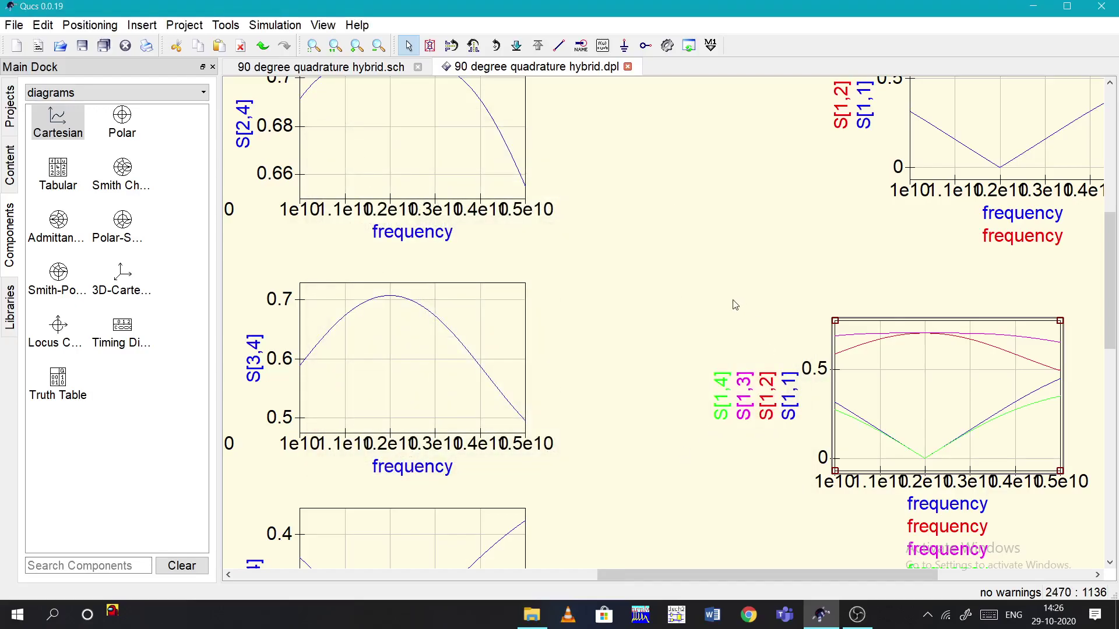
double_click(892, 388)
click(775, 128)
scroll(756, 180, down, 3)
scroll(743, 159, down, 3)
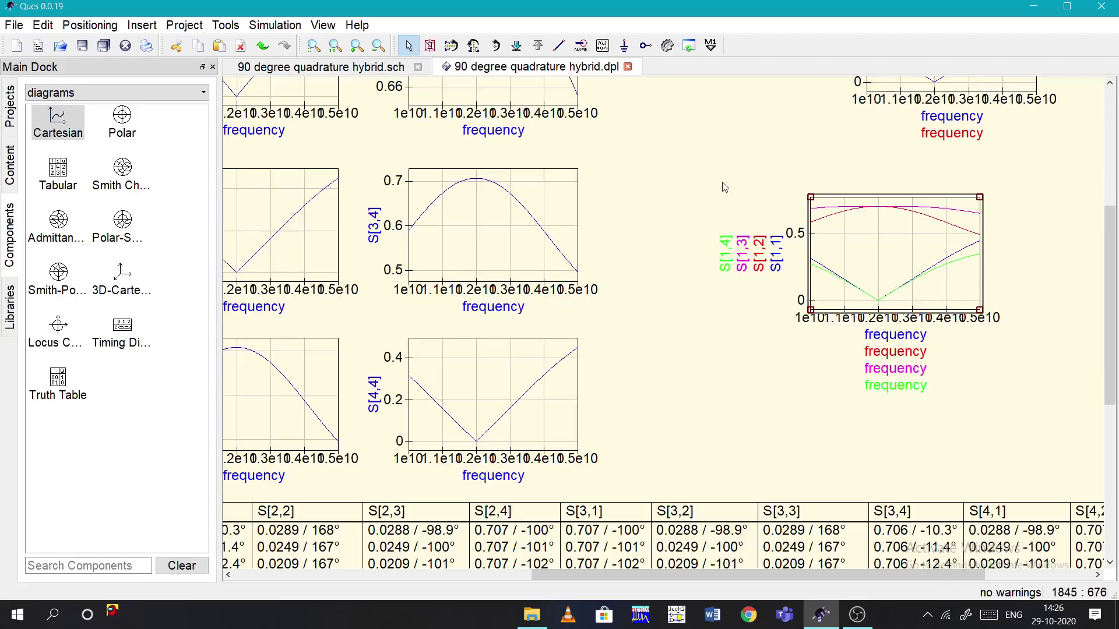
scroll(659, 202, down, 5)
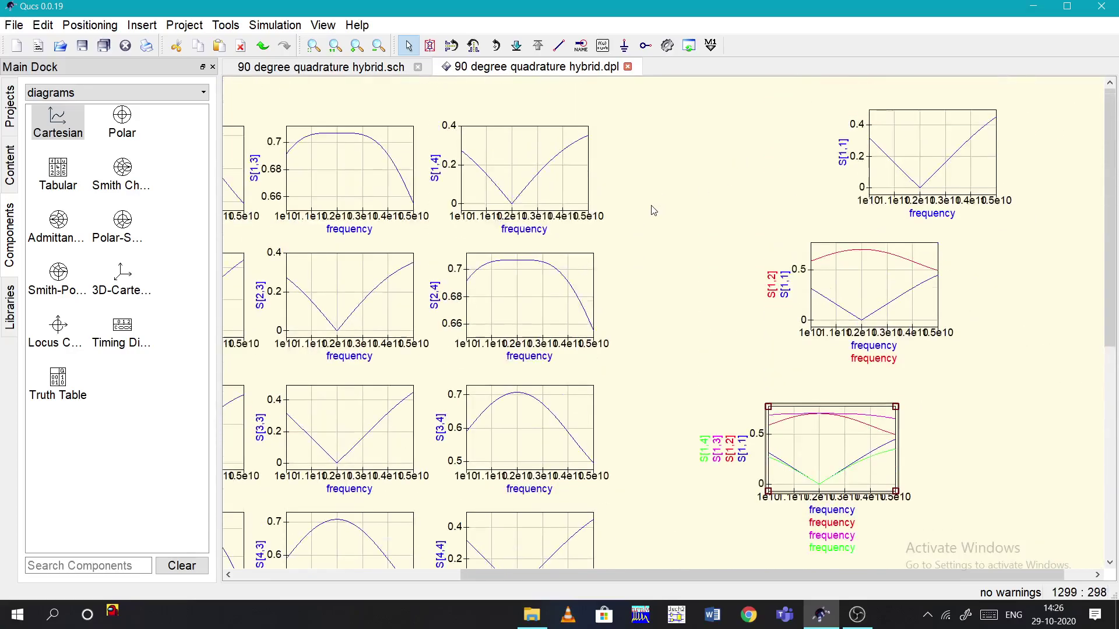
drag(593, 572, 695, 587)
scroll(731, 349, down, 1)
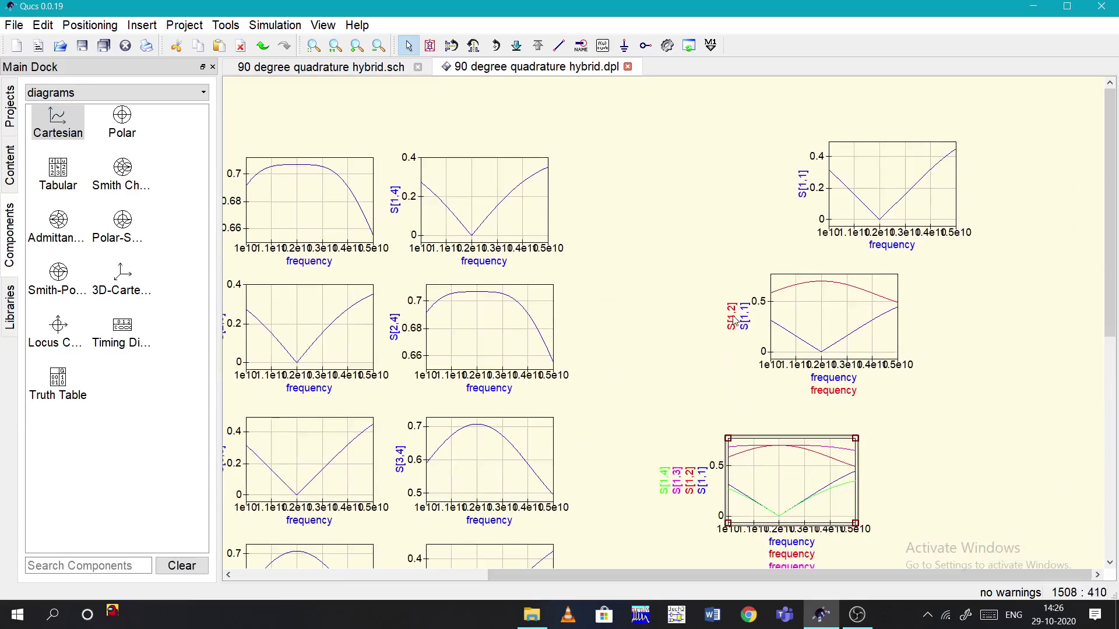
scroll(634, 288, down, 2)
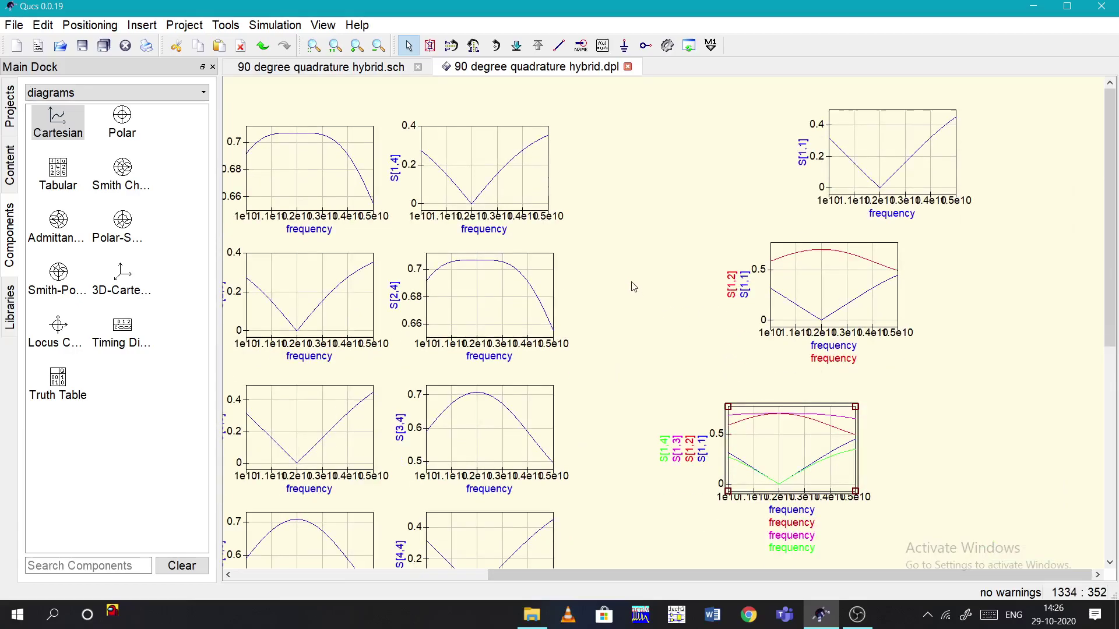